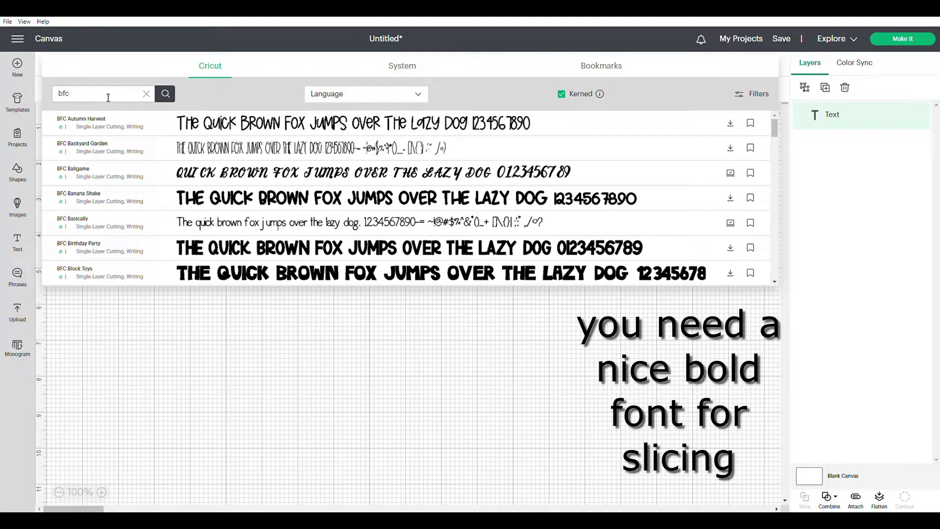
# - Find the BFC Craft Table font among the Cricut fonts by searching "bfc craft" and apply it to the text
pyautogui.scroll(-3, 229, 182)
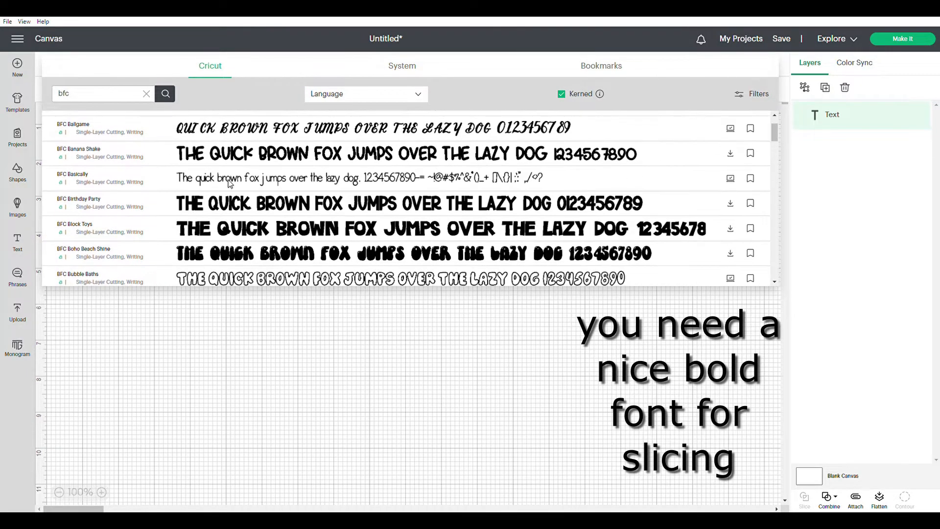
pyautogui.scroll(-2, 229, 183)
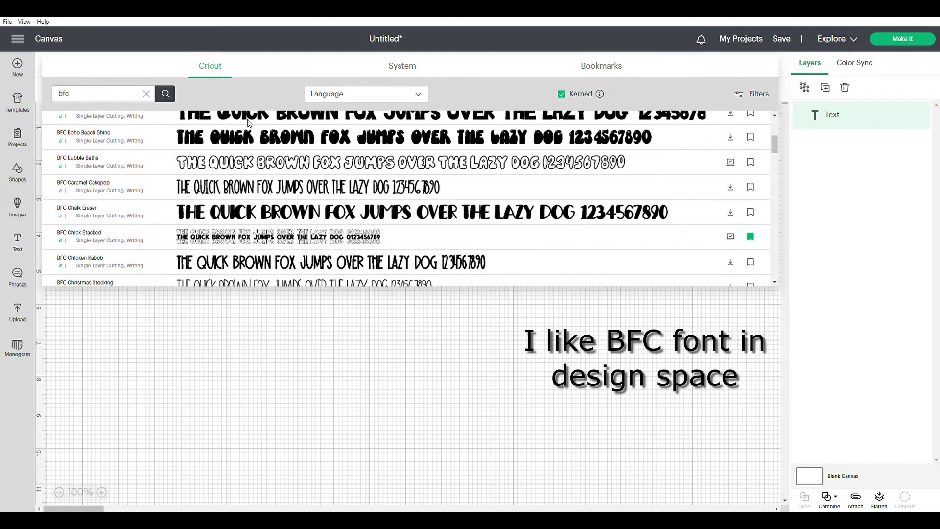
pyautogui.scroll(-7, 249, 234)
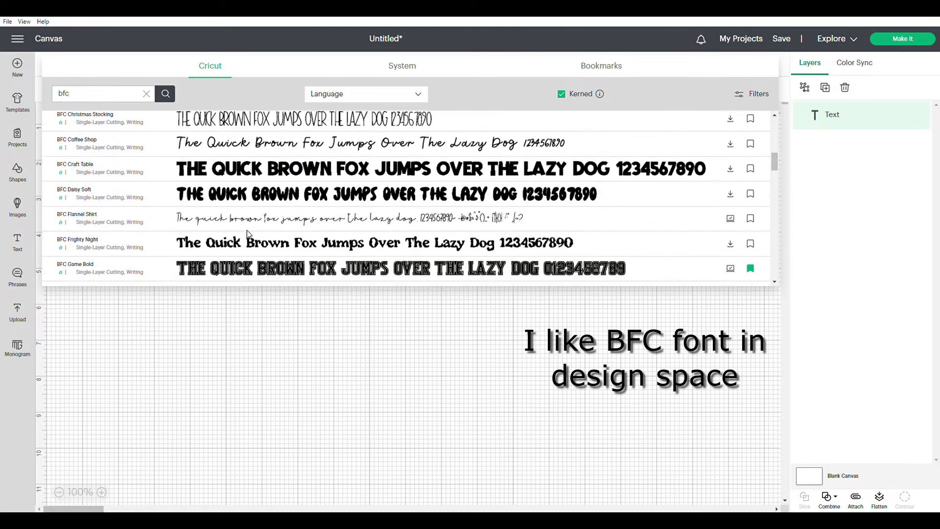
pyautogui.scroll(7, 249, 234)
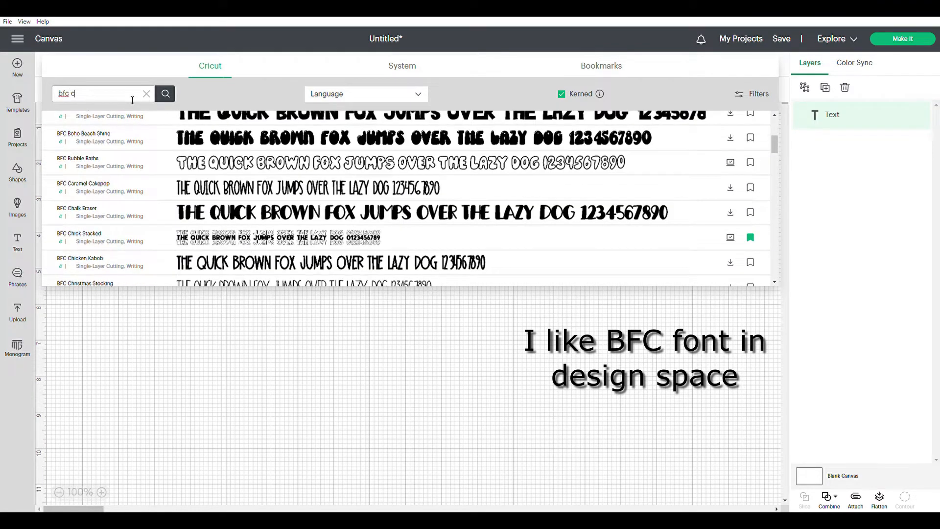
pyautogui.press('Return')
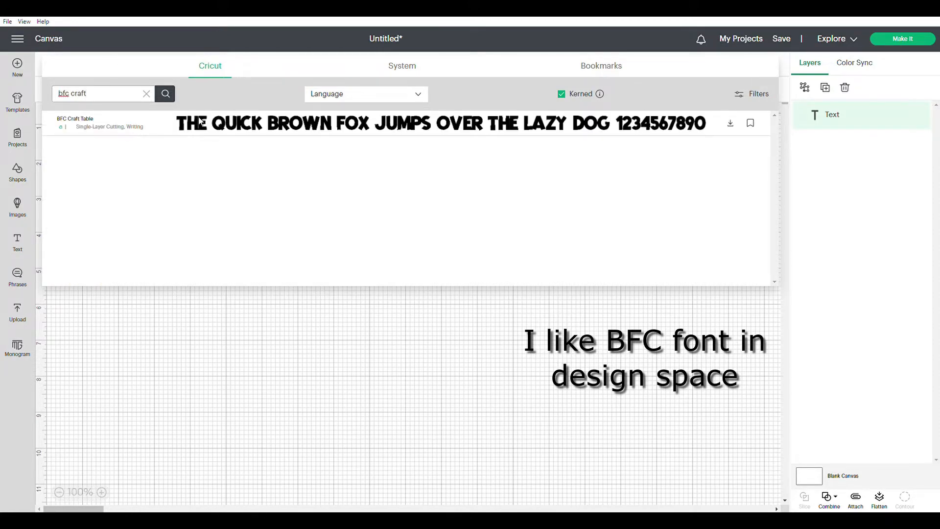
pyautogui.click(200, 121)
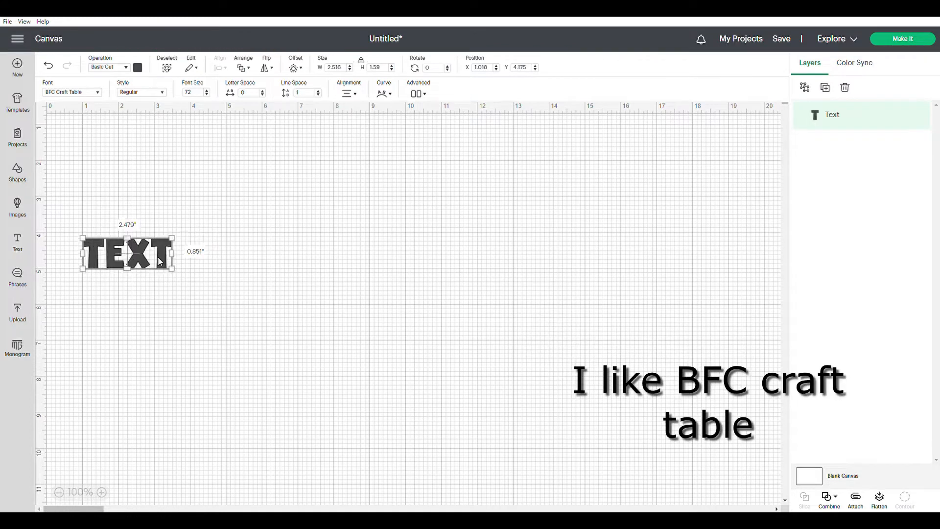
# - Enlarge the text to about 8.1 in wide, move it towards the canvas middle, and colour it black
pyautogui.moveTo(178, 277); pyautogui.dragTo(384, 342)
pyautogui.moveTo(292, 310); pyautogui.dragTo(415, 286)
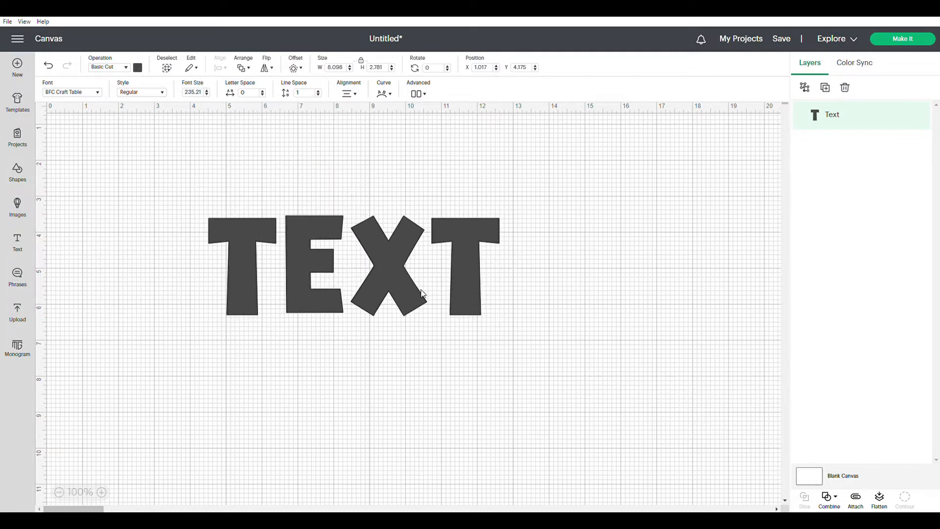
pyautogui.click(139, 68)
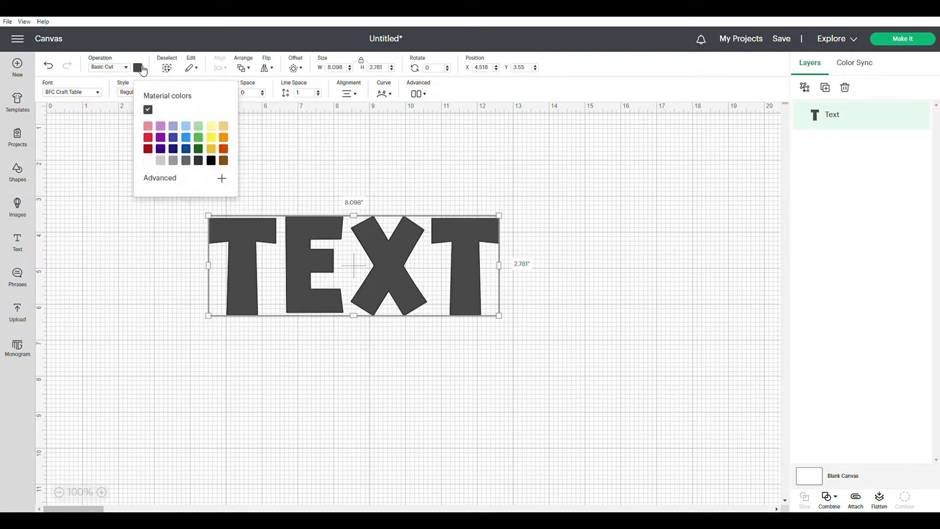
pyautogui.click(211, 162)
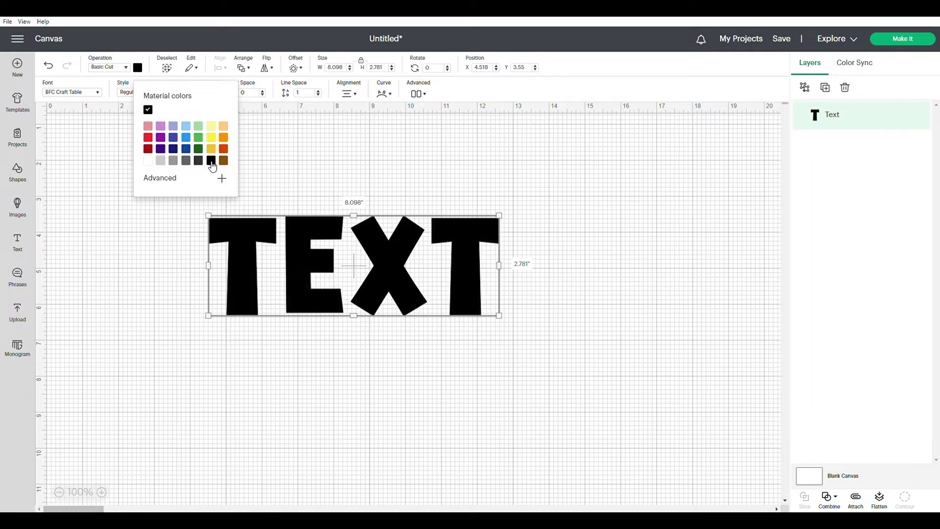
# - Replace the placeholder wording of the text with "party time"
pyautogui.doubleClick(264, 242)
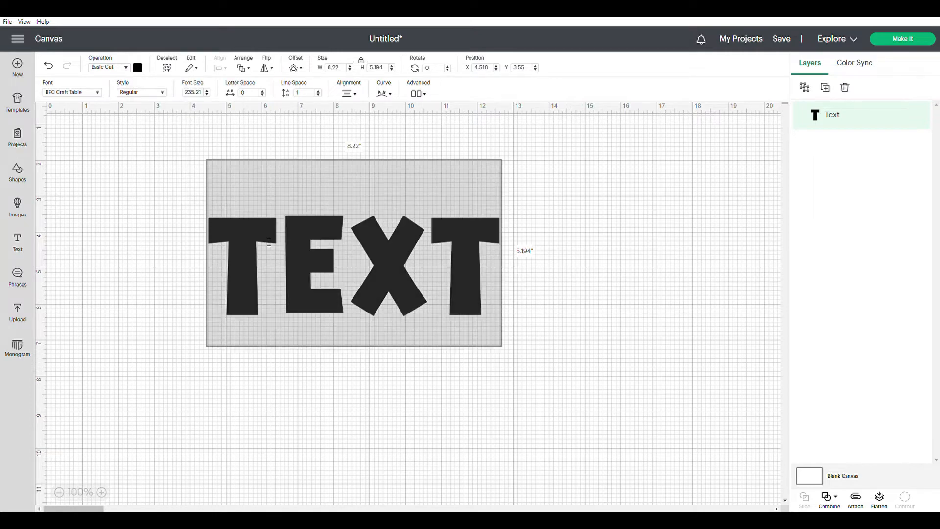
pyautogui.write('pa')
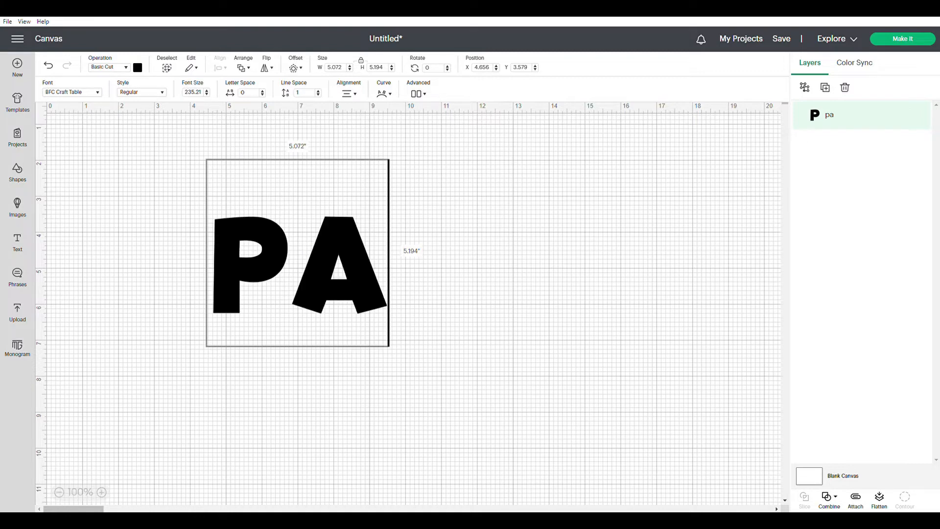
pyautogui.write('rty')
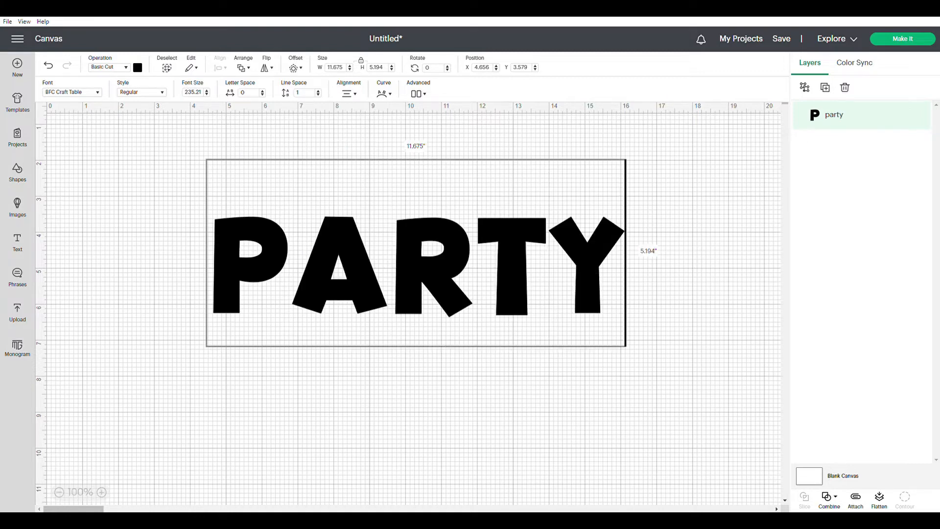
pyautogui.write(' ti')
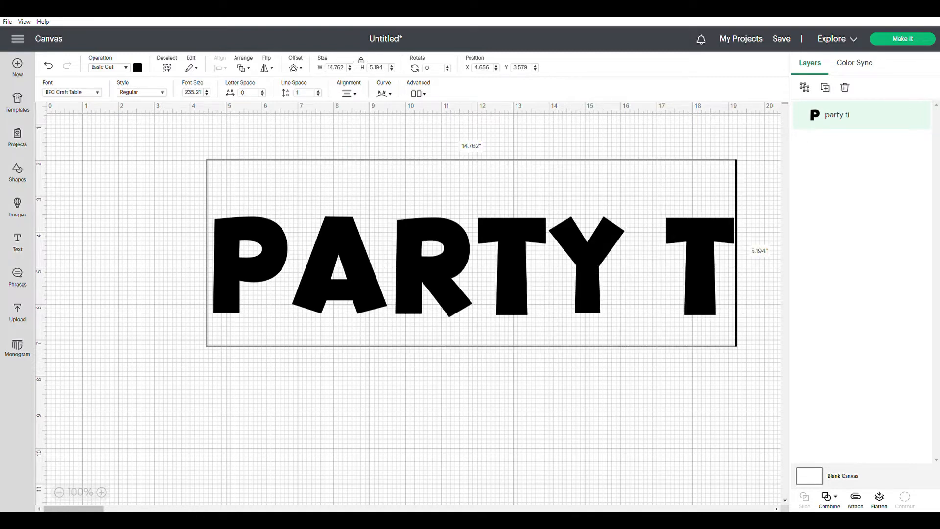
pyautogui.write('me')
pyautogui.click(466, 152)
# - Reposition the party time text and, with its proportions unlocked, resize it to about 13.2 in wide by 3.16 in high
pyautogui.moveTo(400, 233); pyautogui.dragTo(272, 237)
pyautogui.moveTo(85, 314); pyautogui.dragTo(234, 248)
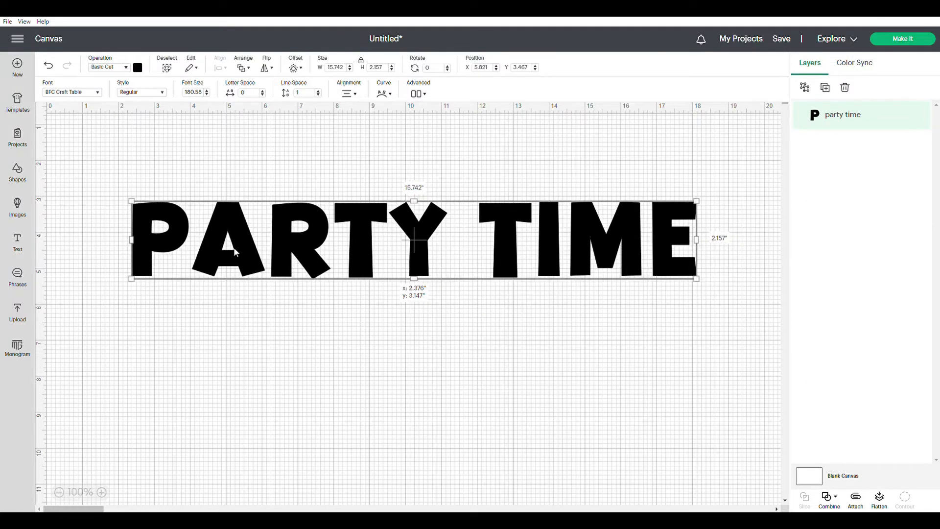
pyautogui.click(361, 60)
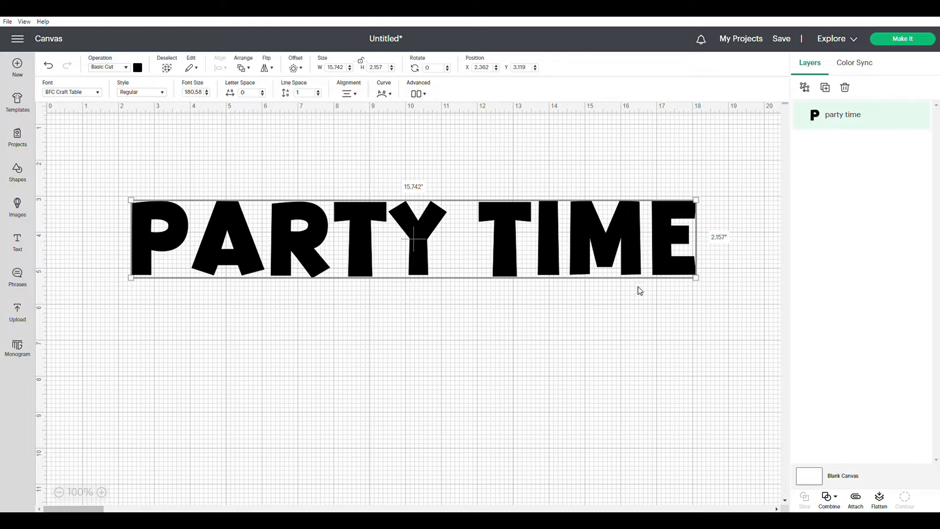
pyautogui.moveTo(705, 282)
pyautogui.mouseDown()
pyautogui.moveTo(713, 308)
pyautogui.moveTo(708, 294)
pyautogui.mouseUp()
pyautogui.moveTo(662, 245)
pyautogui.mouseDown()
pyautogui.moveTo(657, 255)
pyautogui.moveTo(650, 242)
pyautogui.mouseUp()
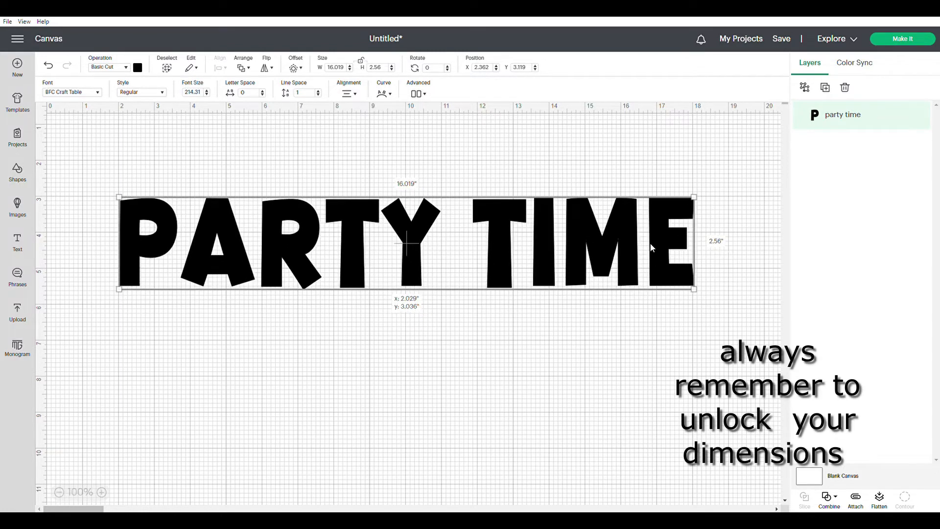
pyautogui.moveTo(695, 291); pyautogui.dragTo(599, 318)
pyautogui.moveTo(559, 271); pyautogui.dragTo(572, 266)
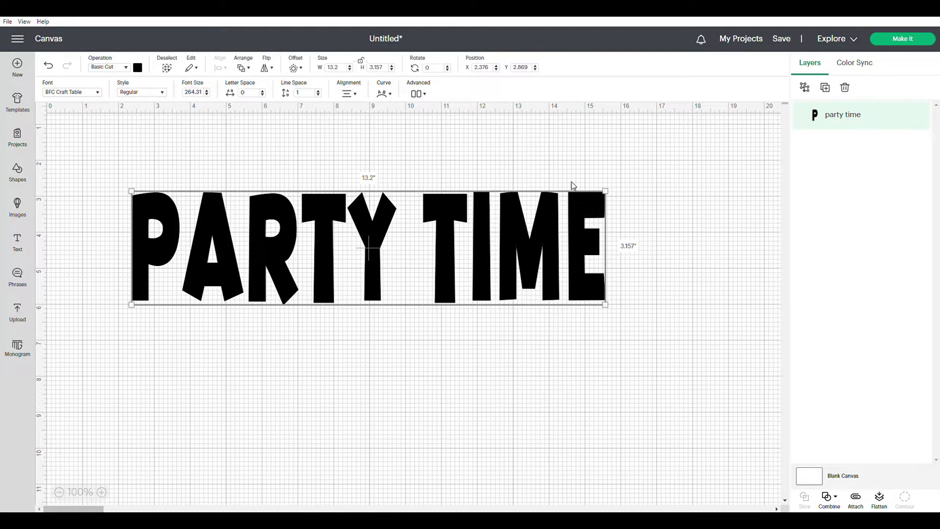
# - Move the party time text lower and create a welded 0.25 in offset with rounded corners around it
pyautogui.click(301, 69)
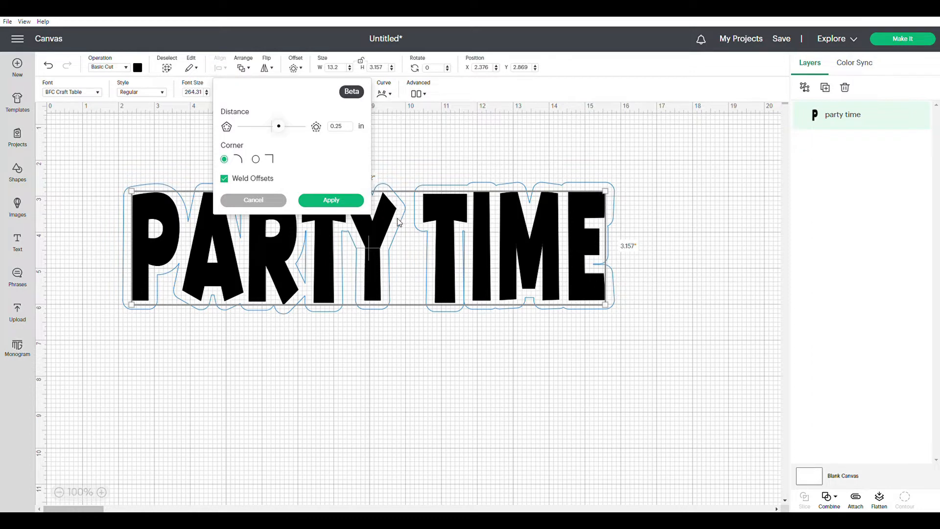
pyautogui.click(403, 166)
pyautogui.moveTo(478, 226); pyautogui.dragTo(475, 271)
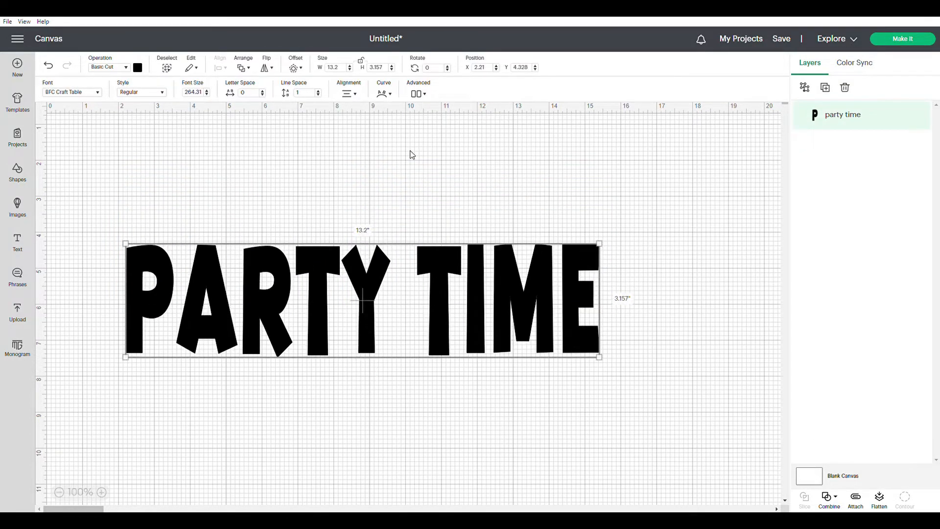
pyautogui.click(301, 72)
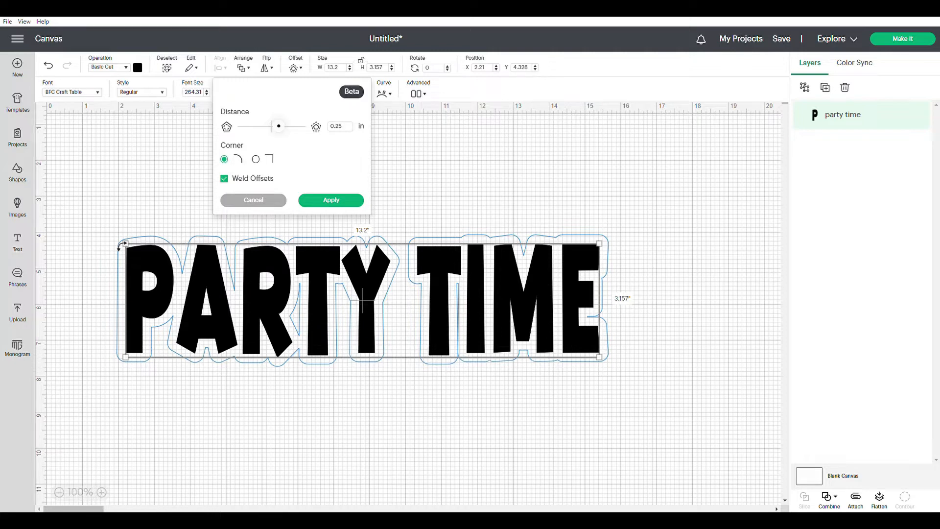
pyautogui.click(256, 160)
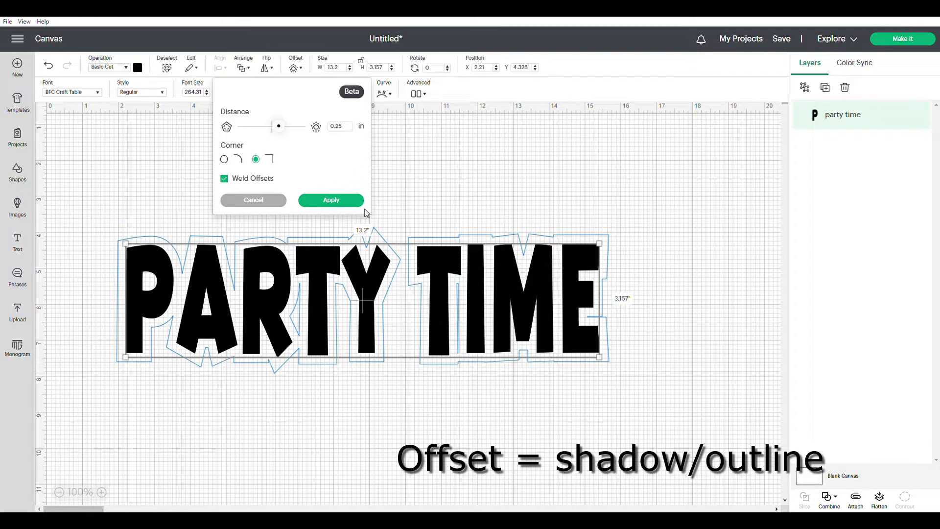
pyautogui.click(224, 159)
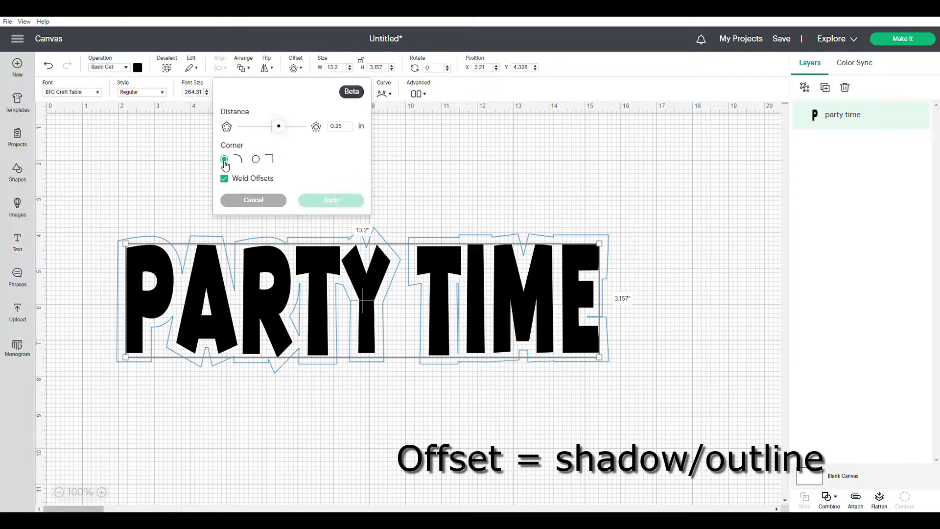
pyautogui.click(314, 200)
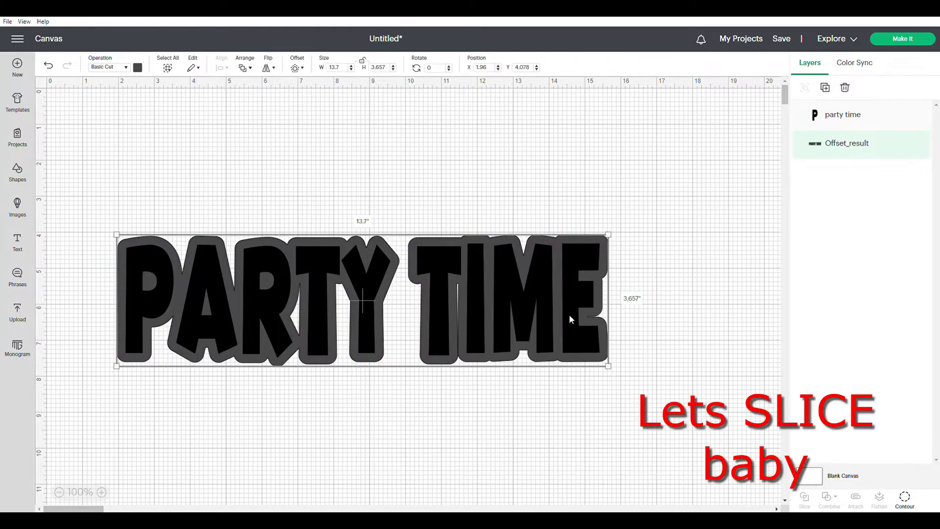
# - Slice the party time text and its offset with each other
pyautogui.click(344, 392)
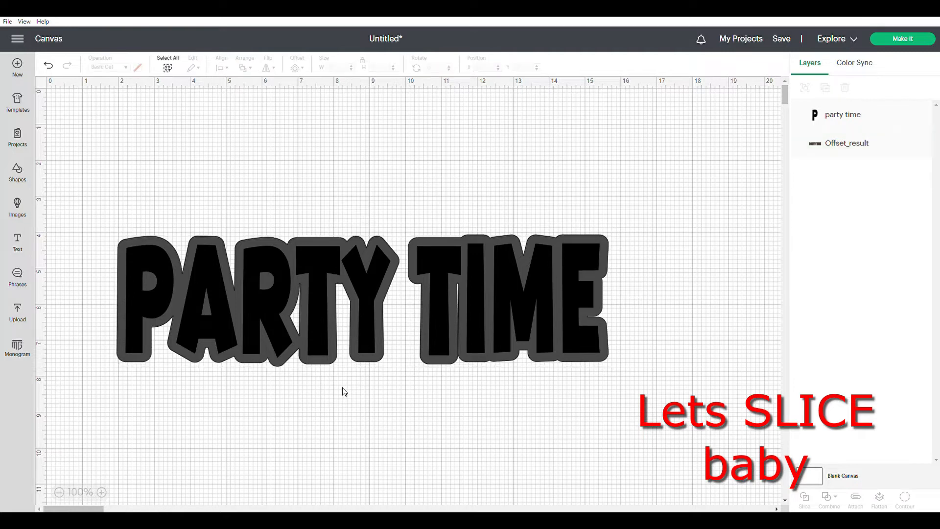
pyautogui.moveTo(641, 210); pyautogui.dragTo(103, 388)
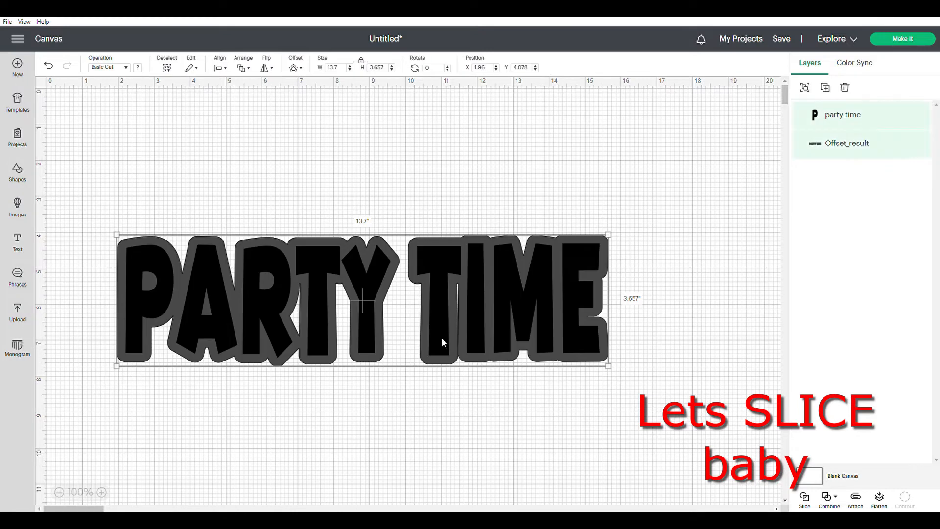
pyautogui.click(805, 499)
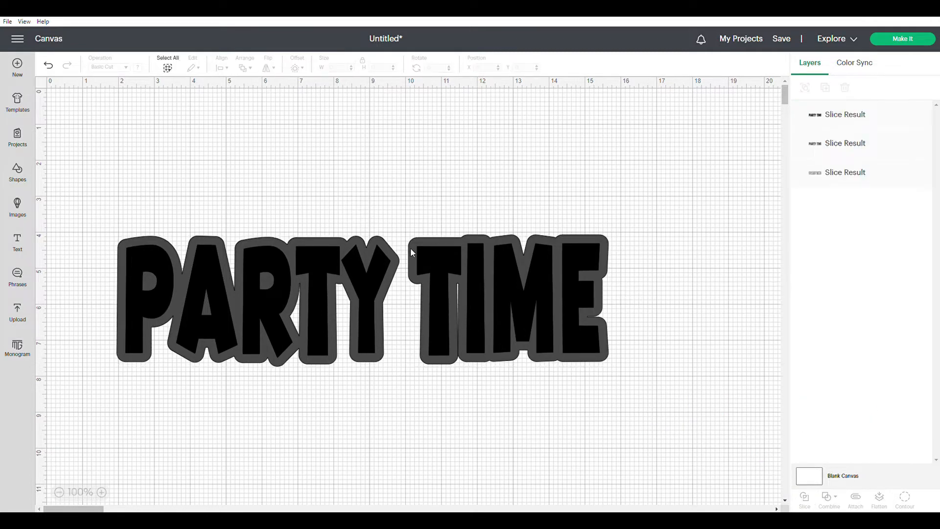
# - Spread the three slice results apart vertically and scale them together to about 9 in wide
pyautogui.moveTo(321, 313); pyautogui.dragTo(297, 456)
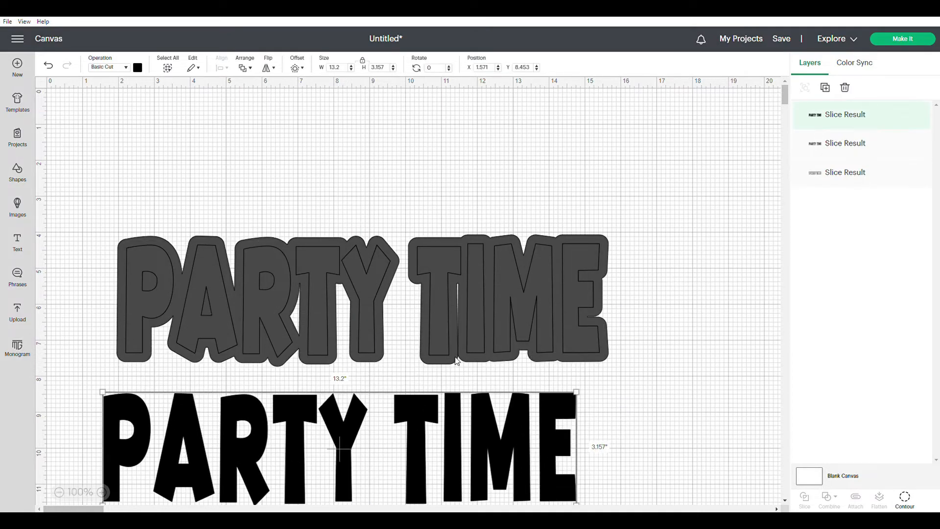
pyautogui.moveTo(369, 309); pyautogui.dragTo(360, 171)
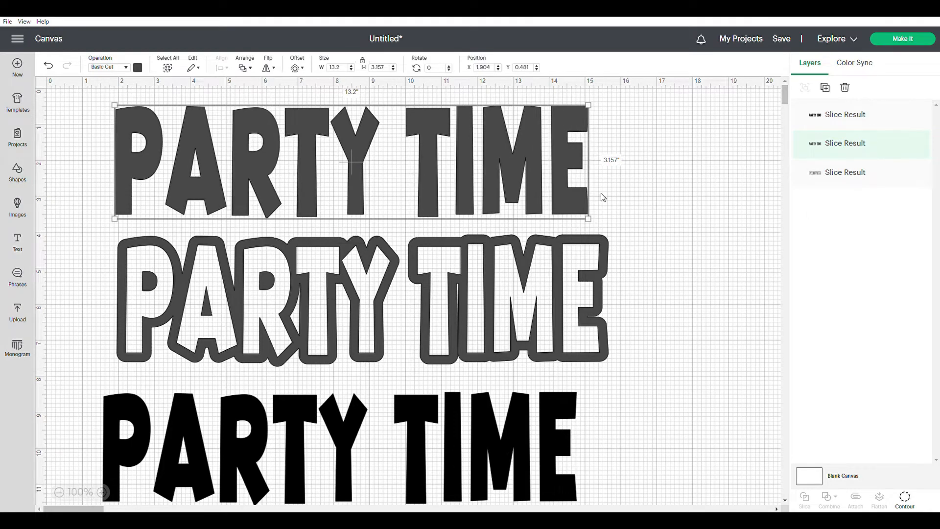
pyautogui.moveTo(633, 119); pyautogui.dragTo(101, 505)
pyautogui.moveTo(613, 508); pyautogui.dragTo(426, 362)
pyautogui.moveTo(378, 260); pyautogui.dragTo(485, 282)
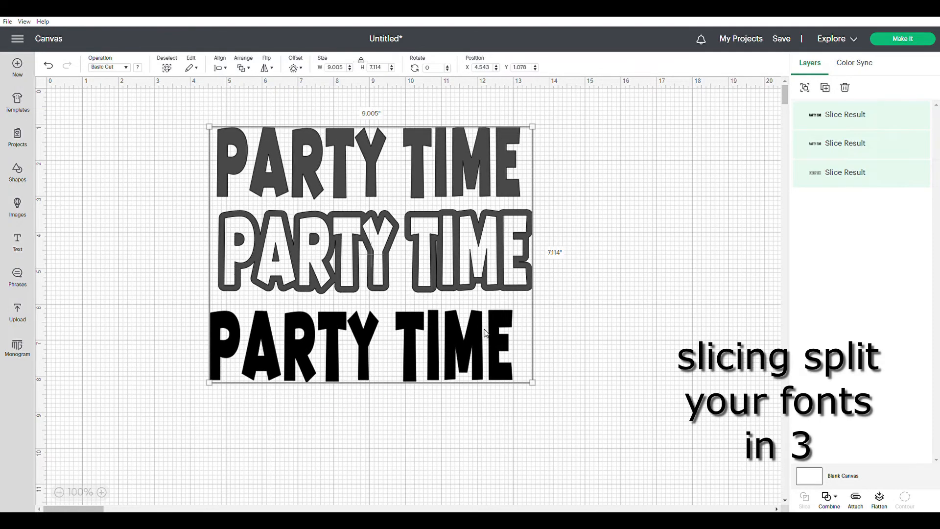
# - Hide the solid dark grey slice result, leaving the outline and the black lettering on the canvas
pyautogui.click(478, 313)
pyautogui.click(484, 317)
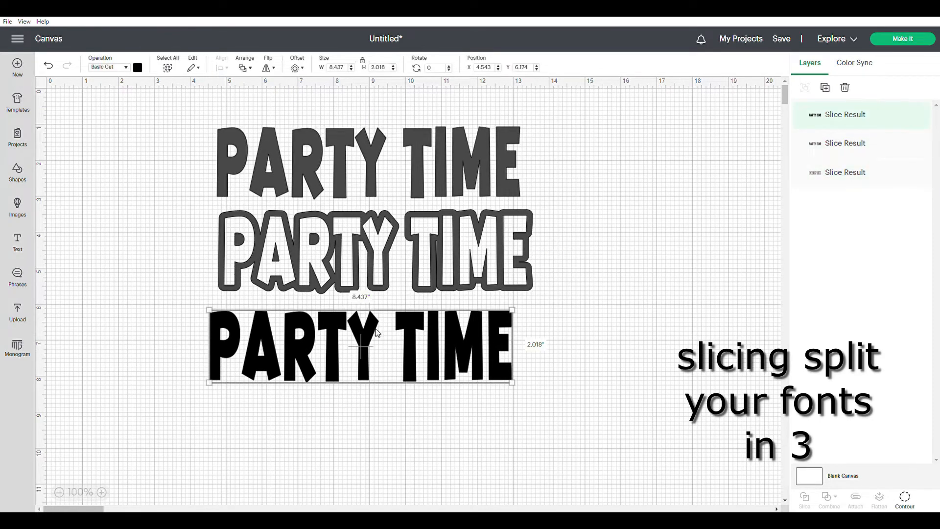
pyautogui.click(394, 149)
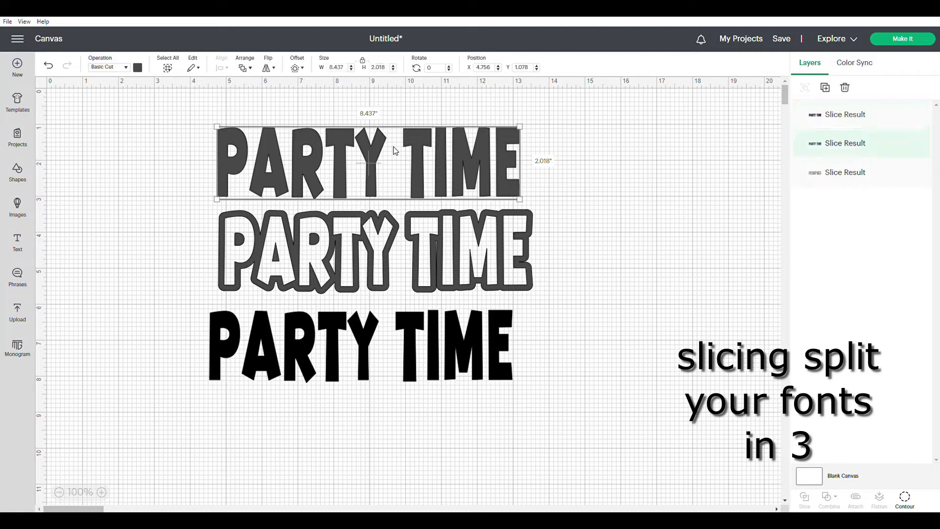
pyautogui.moveTo(918, 145)
pyautogui.click(921, 145)
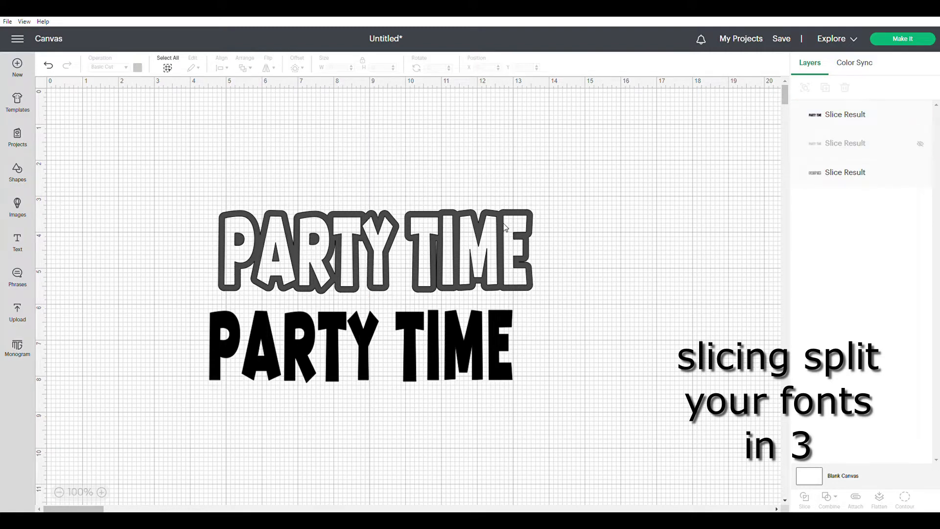
# - Reposition the outline and the black lettering closer together, and enlarge the black lettering to about 9.08 in wide
pyautogui.moveTo(458, 257); pyautogui.dragTo(412, 224)
pyautogui.moveTo(388, 333); pyautogui.dragTo(348, 300)
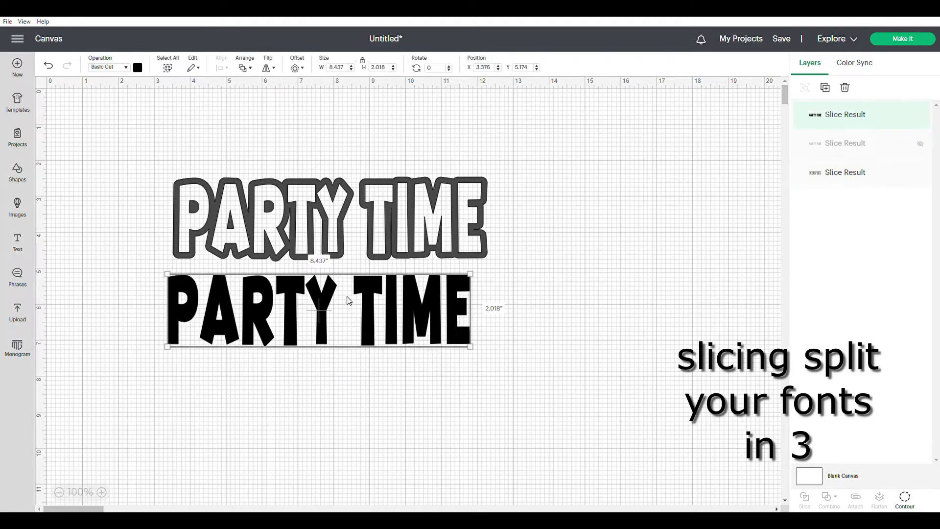
pyautogui.moveTo(473, 355); pyautogui.dragTo(498, 361)
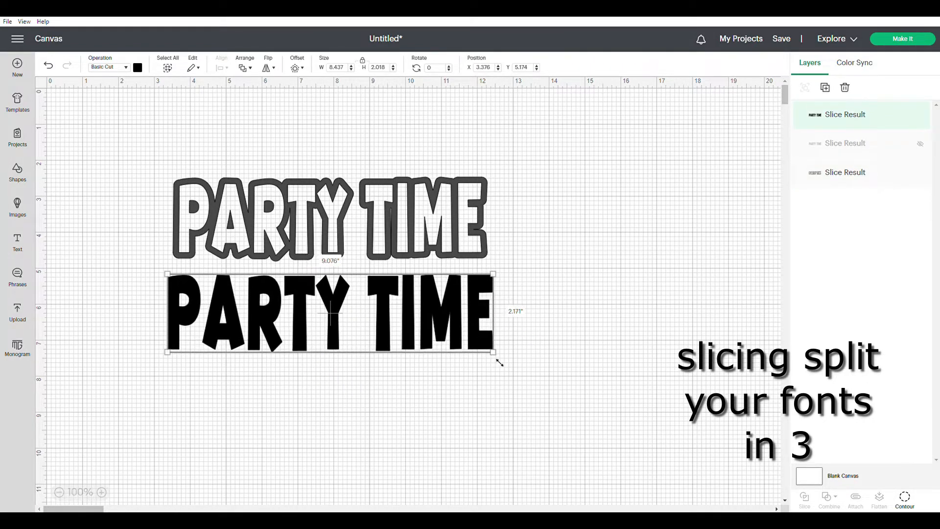
pyautogui.moveTo(455, 322); pyautogui.dragTo(455, 322)
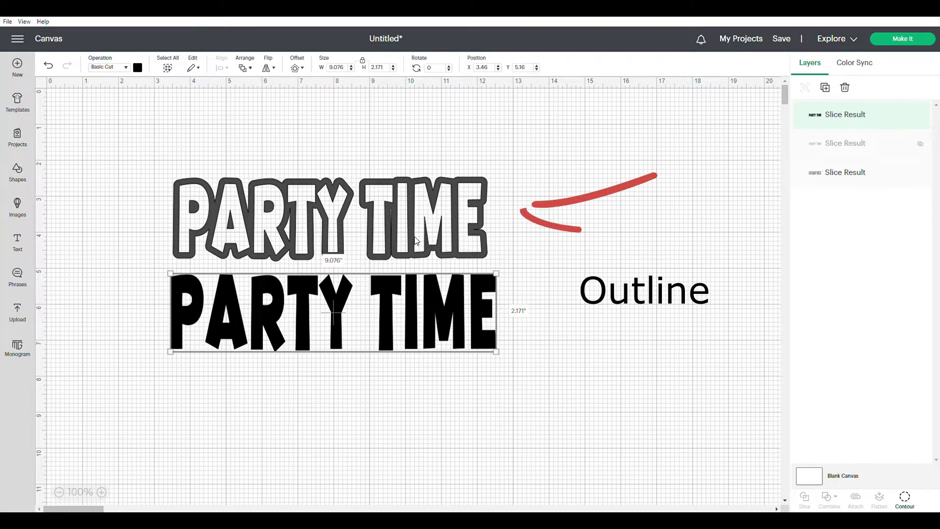
# - Fit the black lettering inside the outline by overlaying it and scaling it down to 8.5 in wide
pyautogui.moveTo(353, 336); pyautogui.dragTo(363, 247)
pyautogui.moveTo(512, 268); pyautogui.dragTo(492, 261)
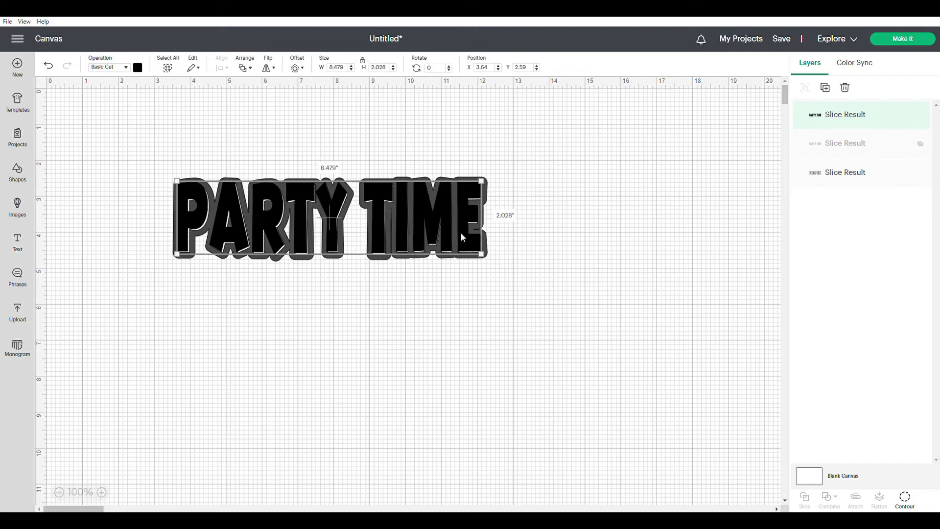
pyautogui.moveTo(461, 233); pyautogui.dragTo(484, 263)
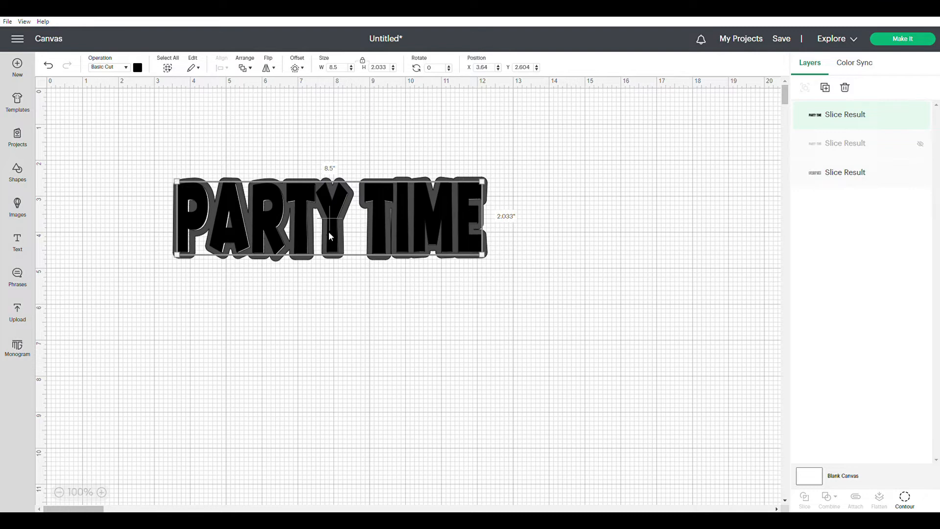
pyautogui.moveTo(319, 226); pyautogui.dragTo(320, 227)
# - Separate the black lettering from the outline, placing it below, and shift both pieces slightly upward
pyautogui.moveTo(383, 196); pyautogui.dragTo(387, 300)
pyautogui.click(367, 220)
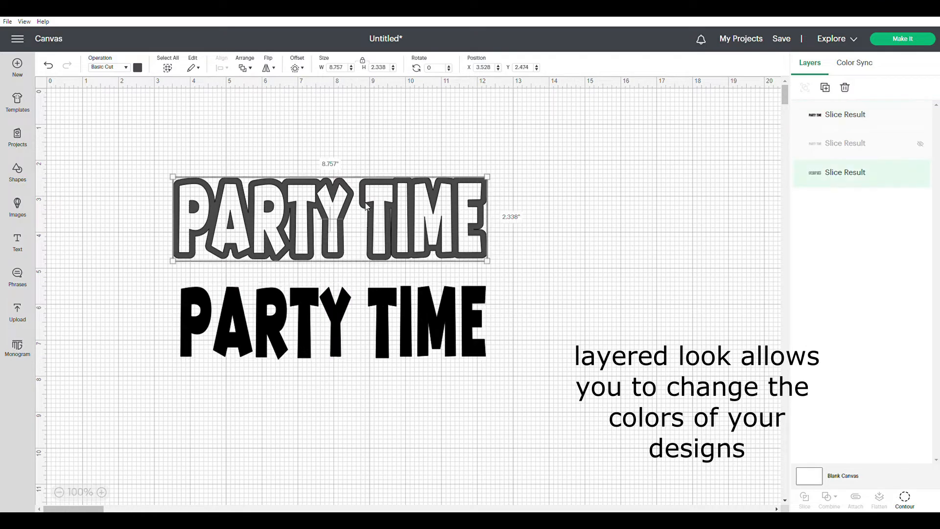
pyautogui.moveTo(367, 219); pyautogui.dragTo(366, 185)
pyautogui.moveTo(378, 327); pyautogui.dragTo(374, 292)
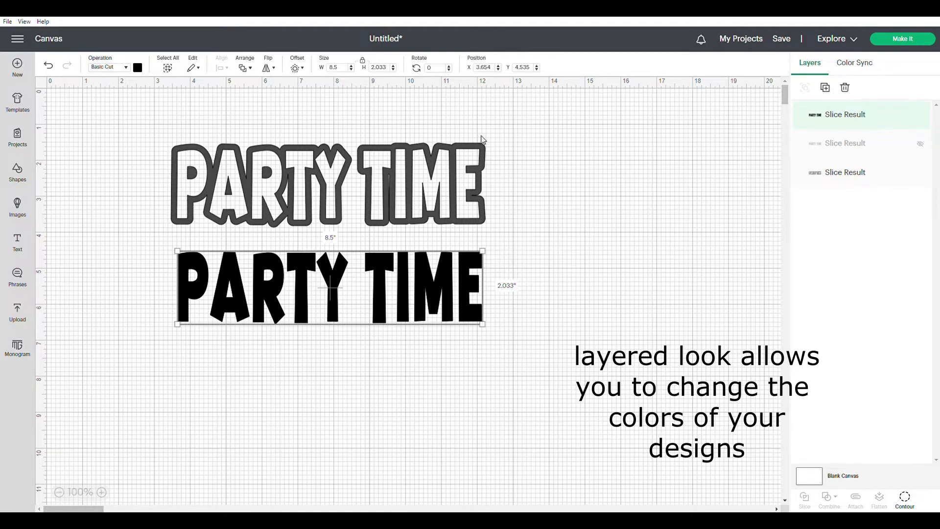
# - Hide the outline and black lettering slice results to clear the canvas
pyautogui.moveTo(530, 125); pyautogui.dragTo(119, 331)
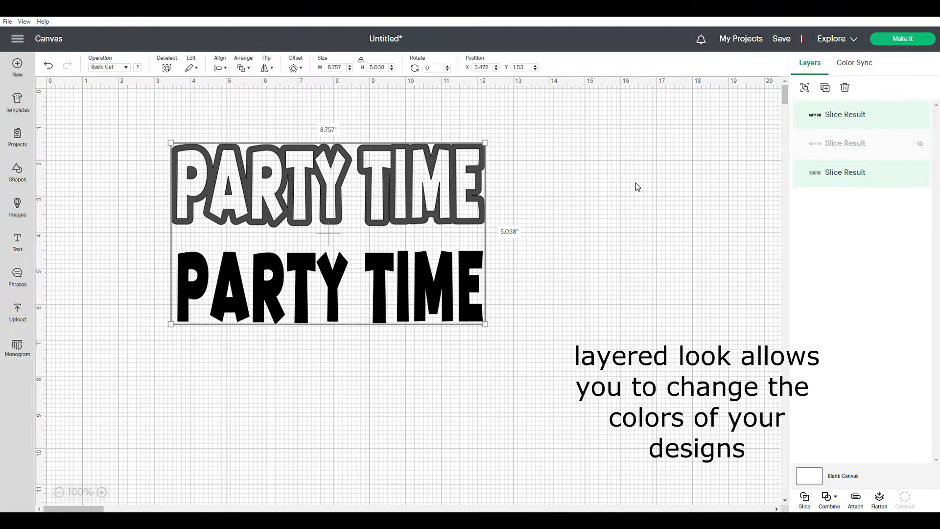
pyautogui.moveTo(920, 118)
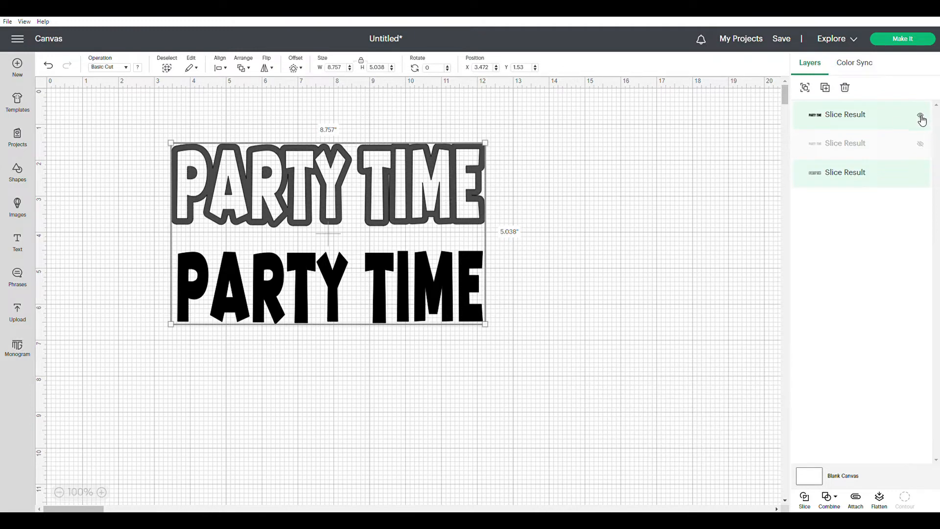
pyautogui.click(920, 116)
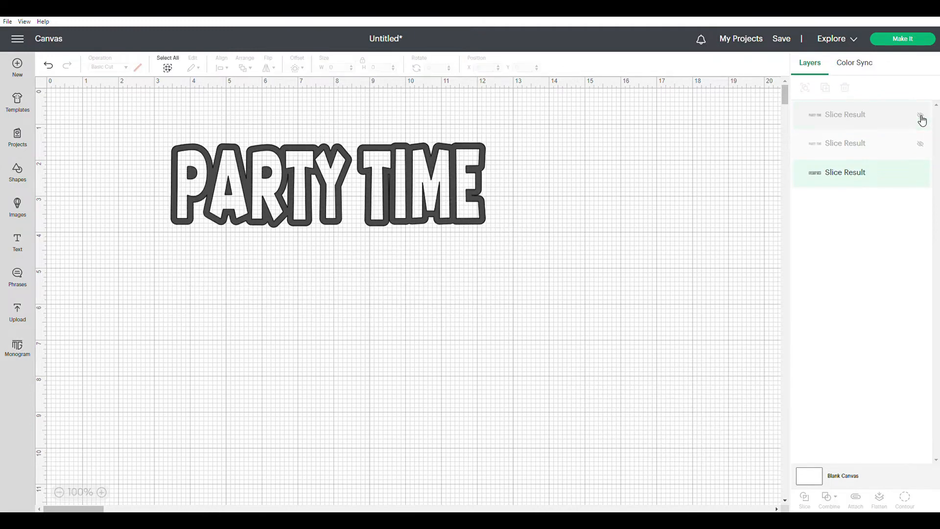
pyautogui.click(921, 171)
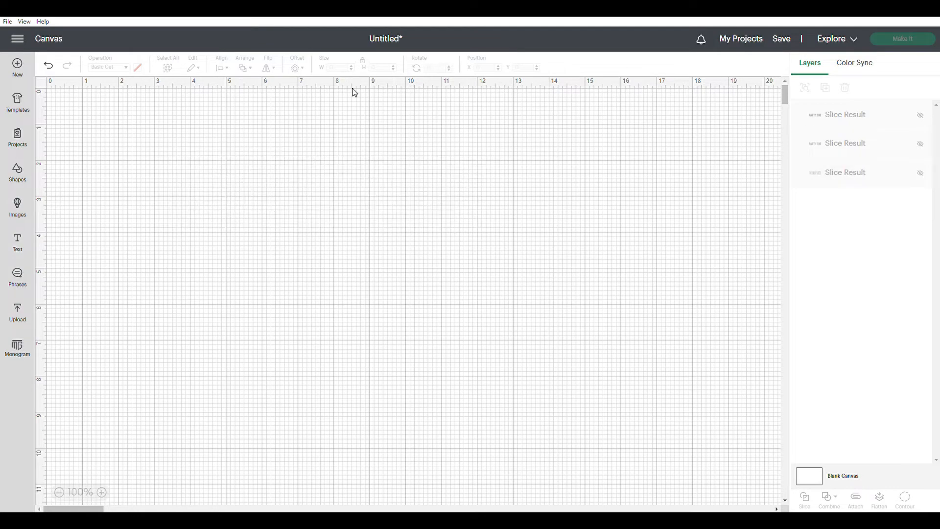
# - Insert the seated Cinderella line drawing from the Cinderella subcategory of the Disney images
pyautogui.click(18, 211)
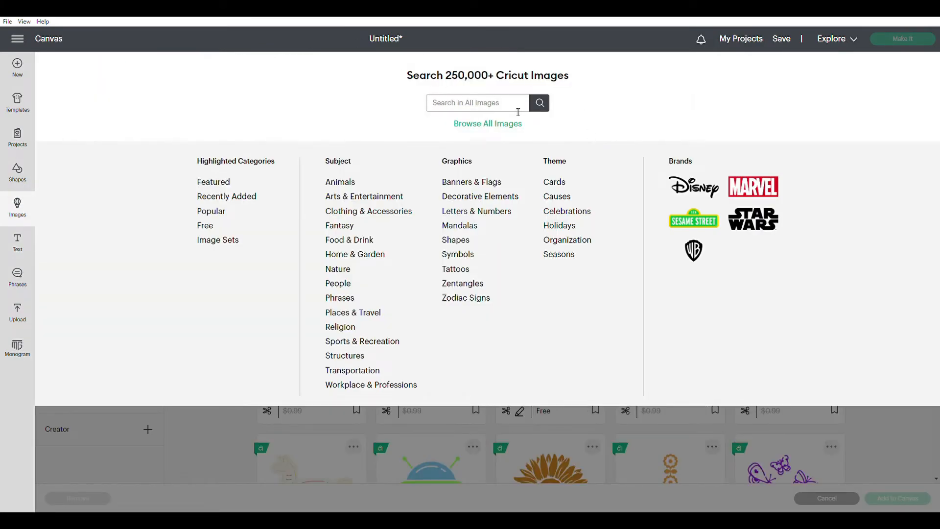
pyautogui.click(701, 188)
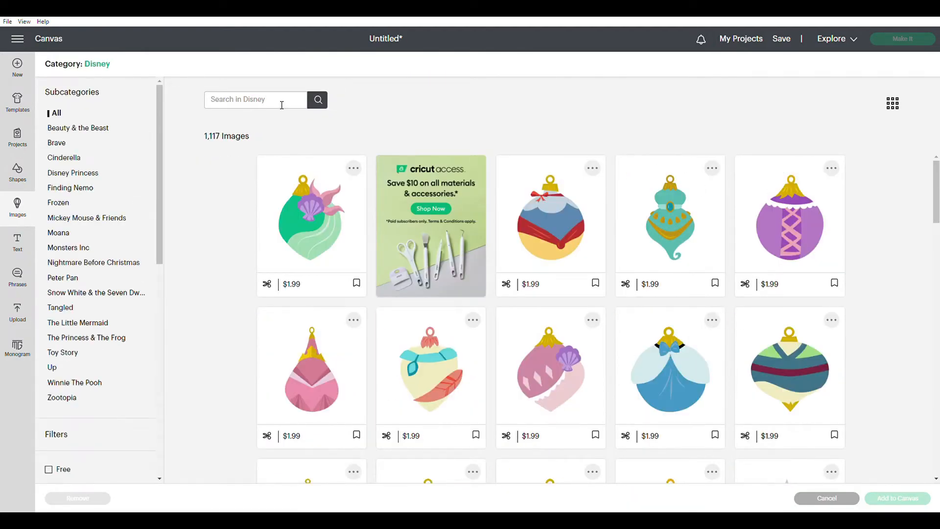
pyautogui.click(105, 177)
pyautogui.click(93, 158)
pyautogui.scroll(-5, 372, 237)
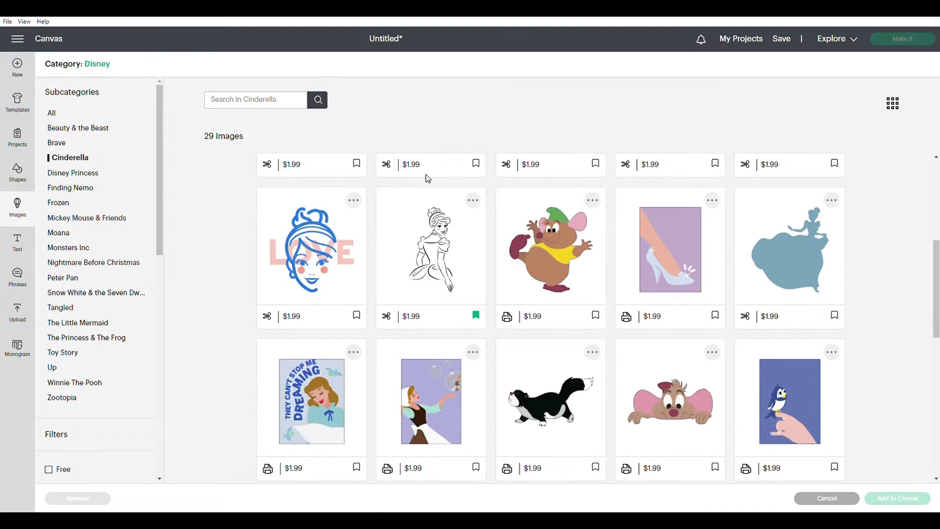
pyautogui.click(442, 276)
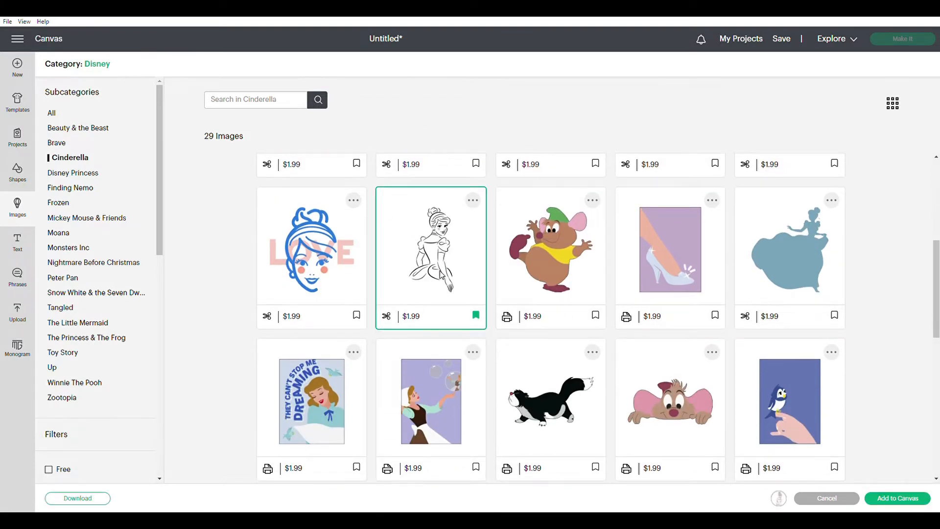
pyautogui.click(896, 504)
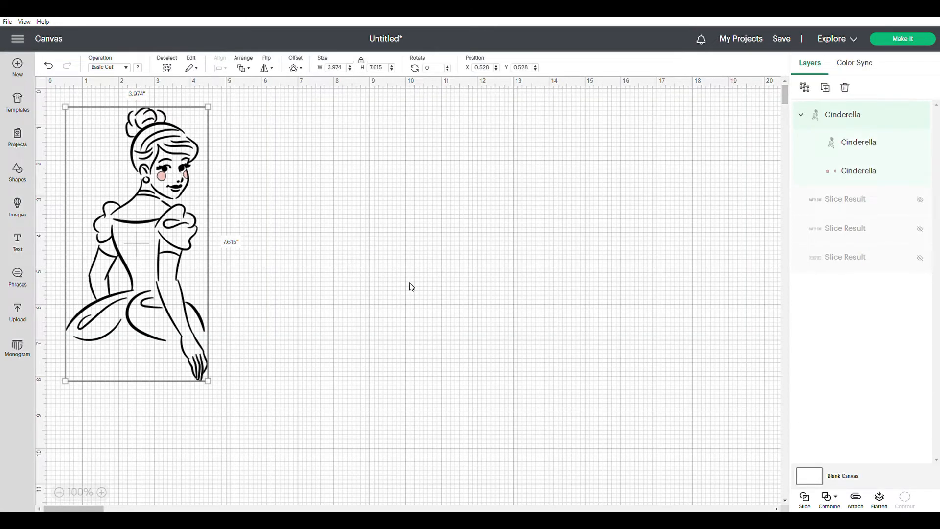
# - Move the Cinderella image away from the canvas corner and hide its pink cheeks layer
pyautogui.moveTo(149, 212); pyautogui.dragTo(247, 216)
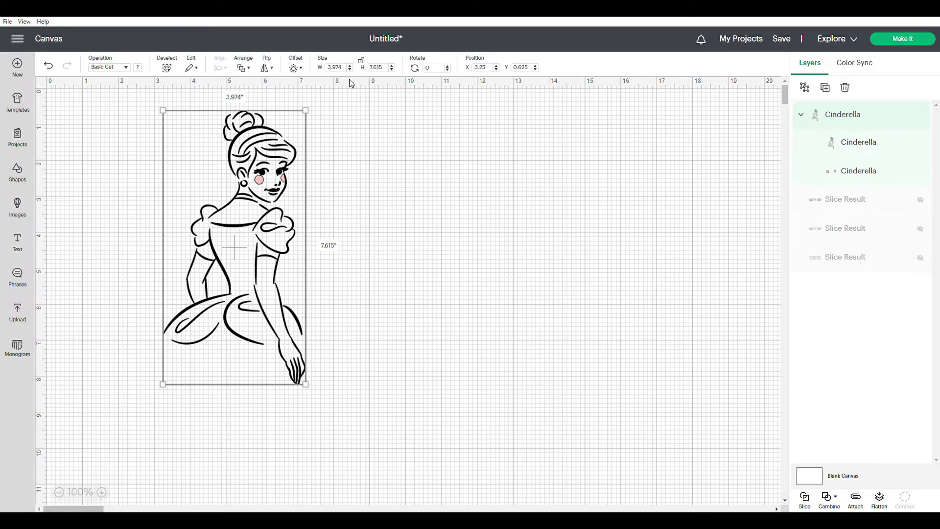
pyautogui.moveTo(267, 234); pyautogui.dragTo(268, 235)
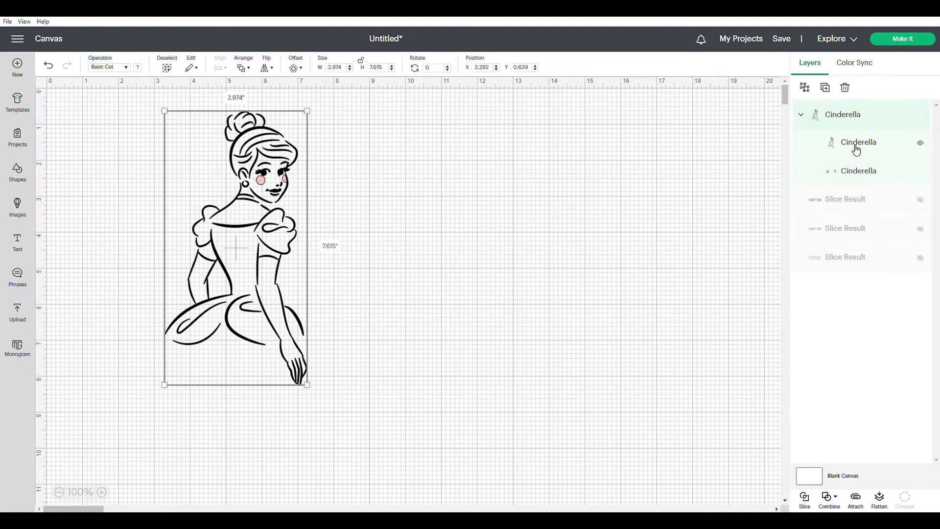
pyautogui.click(316, 176)
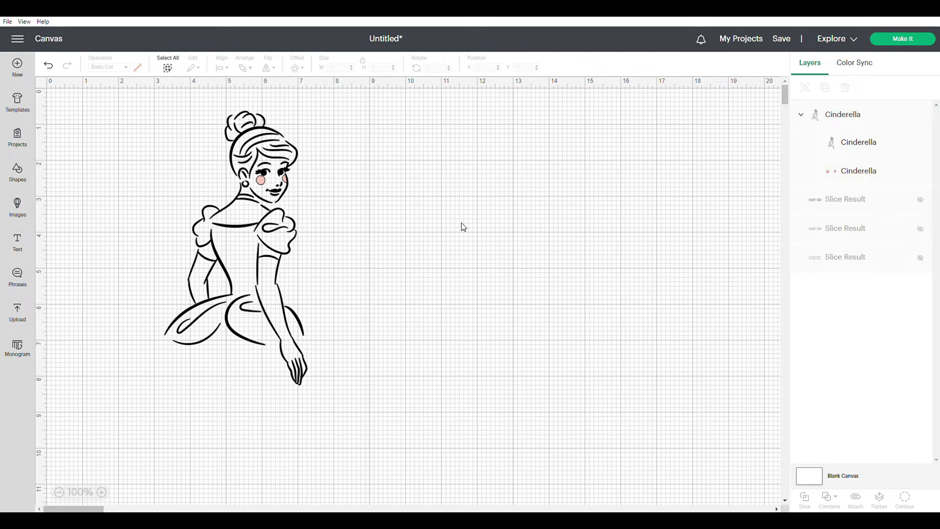
pyautogui.click(853, 178)
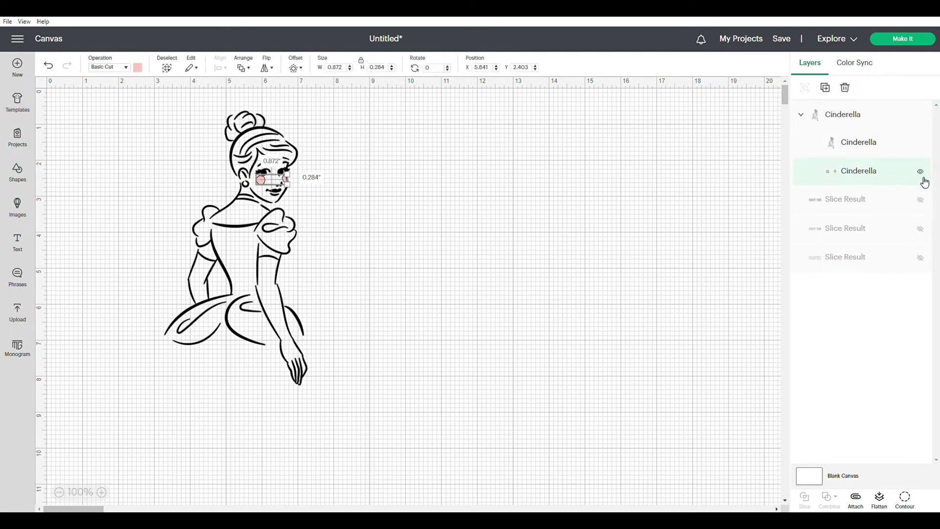
pyautogui.click(922, 175)
# - Enlarge the Cinderella drawing to about 4.97 by 8.74 in and reposition it near X 6.35, Y 0.4
pyautogui.moveTo(292, 129); pyautogui.dragTo(149, 389)
pyautogui.click(402, 157)
pyautogui.moveTo(359, 400); pyautogui.dragTo(387, 430)
pyautogui.moveTo(302, 336); pyautogui.dragTo(368, 322)
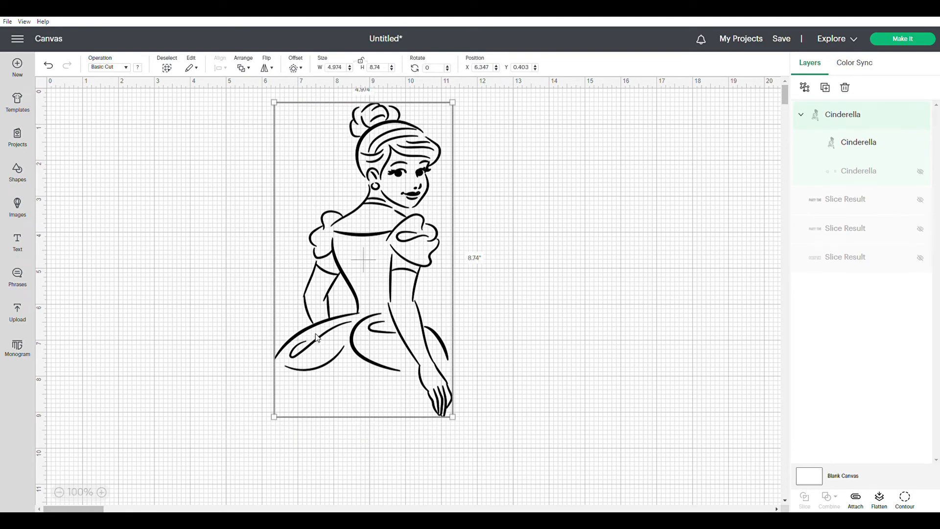
pyautogui.click(586, 240)
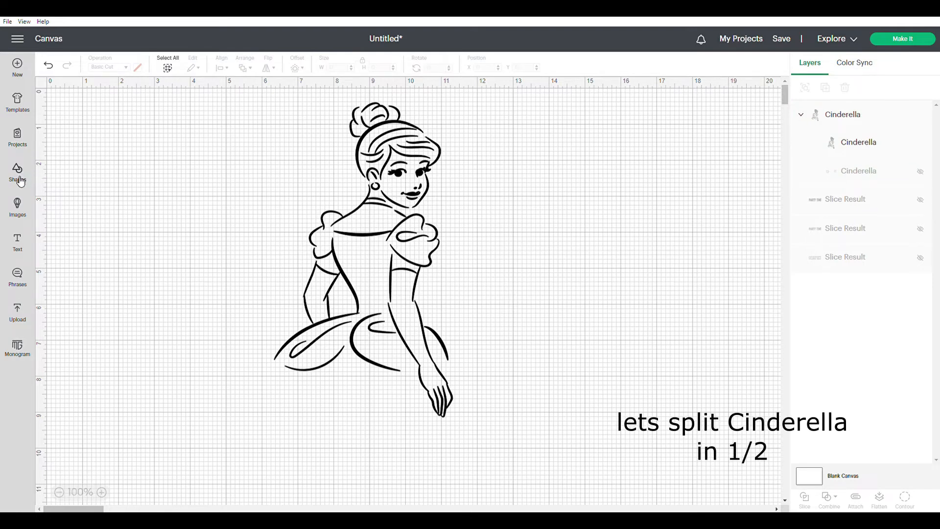
# - Add a rounded rectangle, scale it to about 7.02 by 4.42 in, and place it over Cinderella's lower half
pyautogui.click(18, 173)
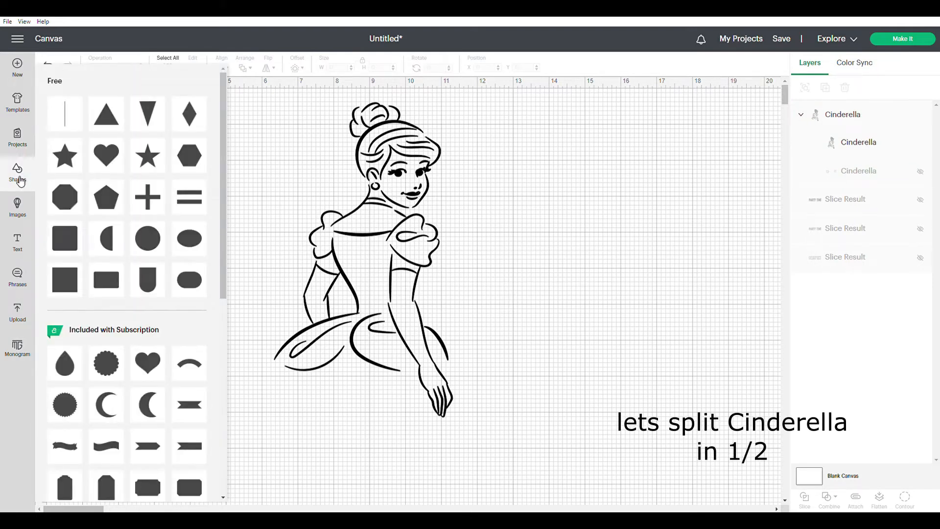
pyautogui.click(112, 279)
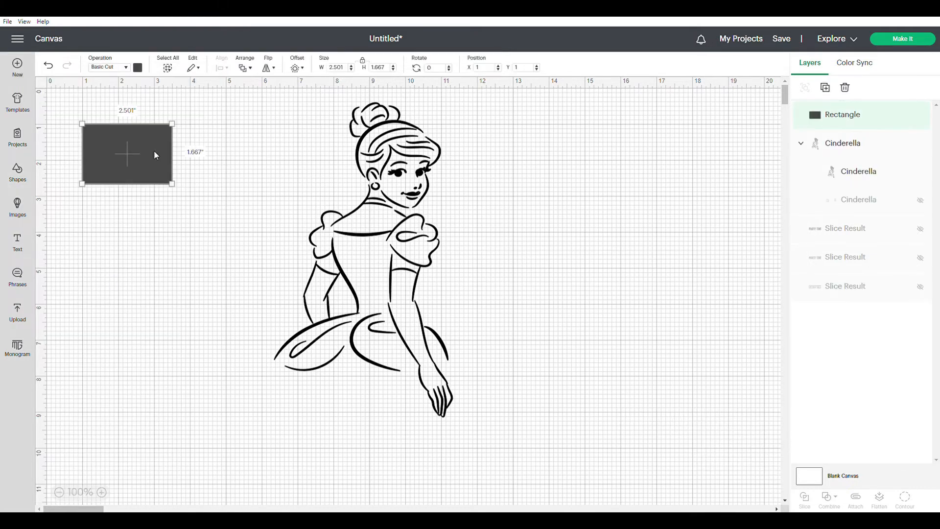
pyautogui.moveTo(154, 155); pyautogui.dragTo(163, 183)
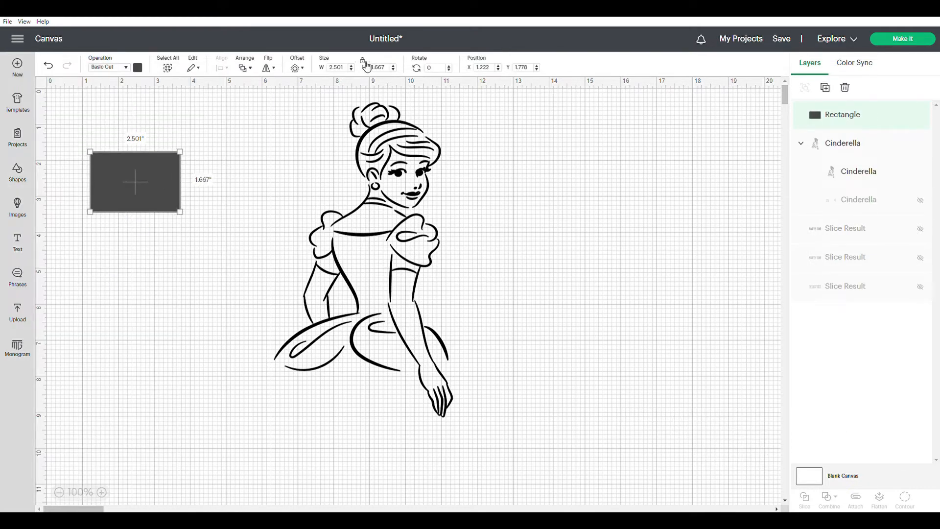
pyautogui.moveTo(187, 221); pyautogui.dragTo(505, 435)
pyautogui.moveTo(487, 387); pyautogui.dragTo(482, 394)
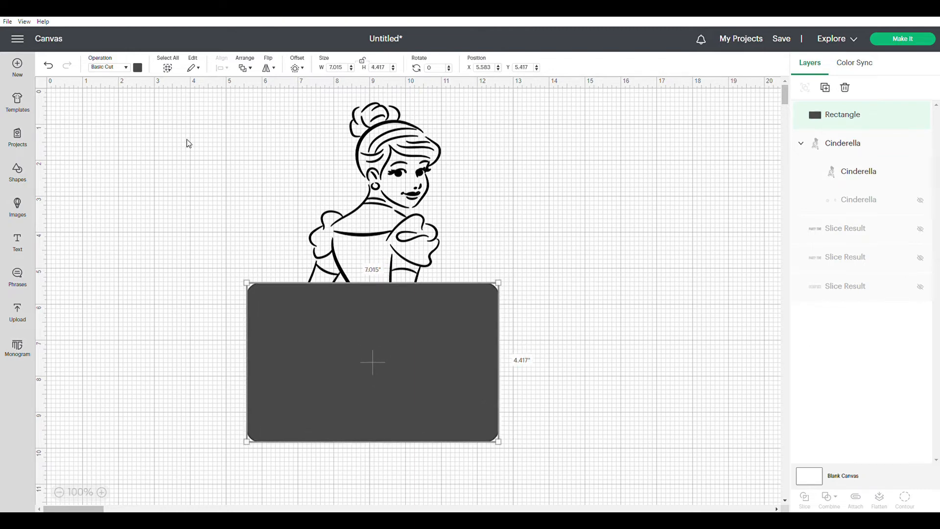
# - Recolor the rectangle light yellow and nudge it slightly down over Cinderella's lower half
pyautogui.click(138, 67)
pyautogui.click(212, 127)
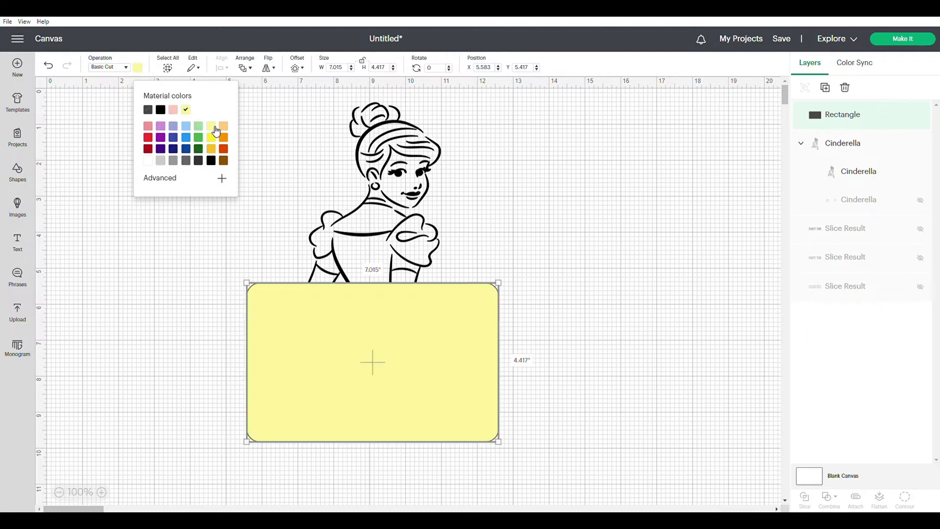
pyautogui.moveTo(373, 324); pyautogui.dragTo(373, 327)
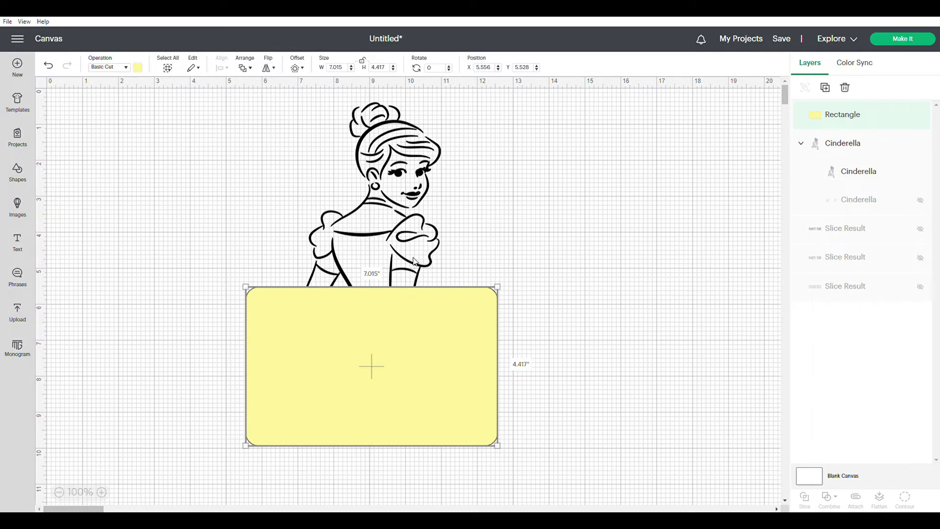
# - Center the yellow rectangle and the Cinderella drawing horizontally with each other
pyautogui.moveTo(553, 141); pyautogui.dragTo(240, 469)
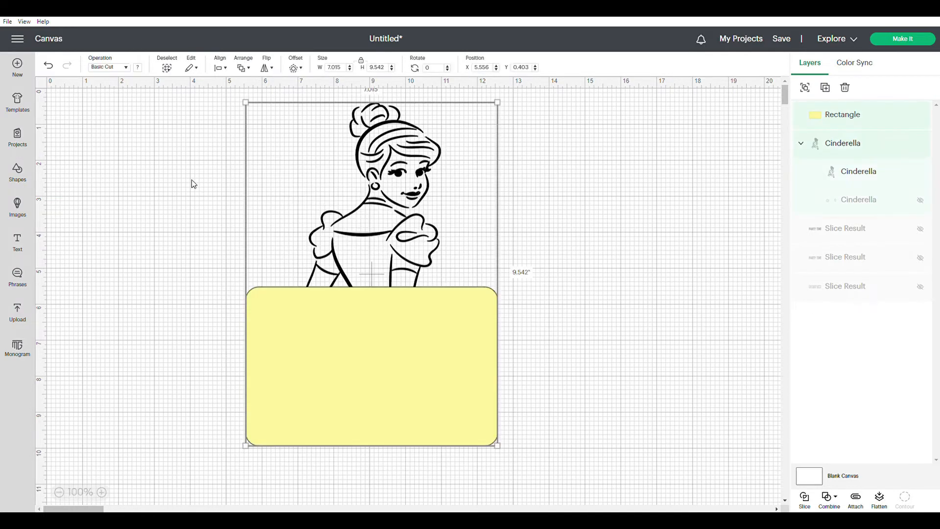
pyautogui.click(228, 71)
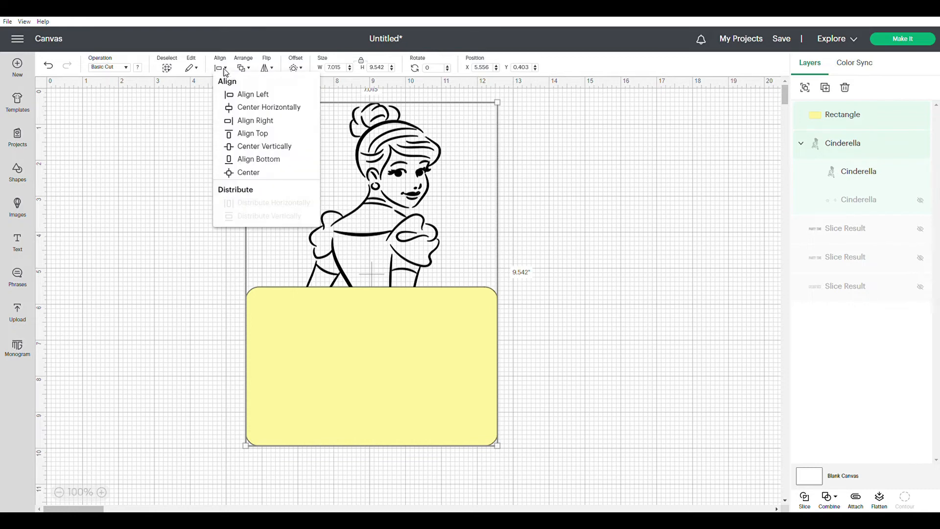
pyautogui.click(253, 107)
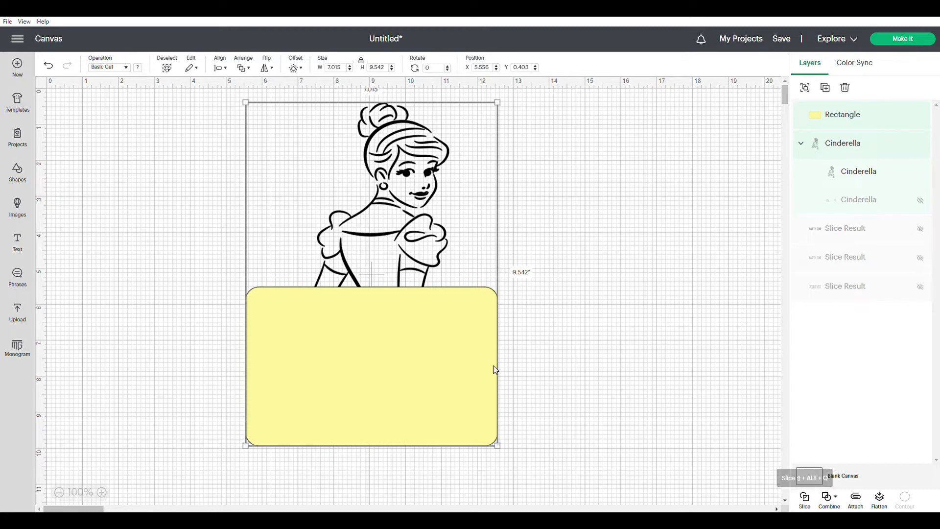
# - Move the yellow rectangle aside to expose the whole Cinderella drawing, and undo the move
pyautogui.click(558, 407)
pyautogui.moveTo(461, 389); pyautogui.dragTo(808, 220)
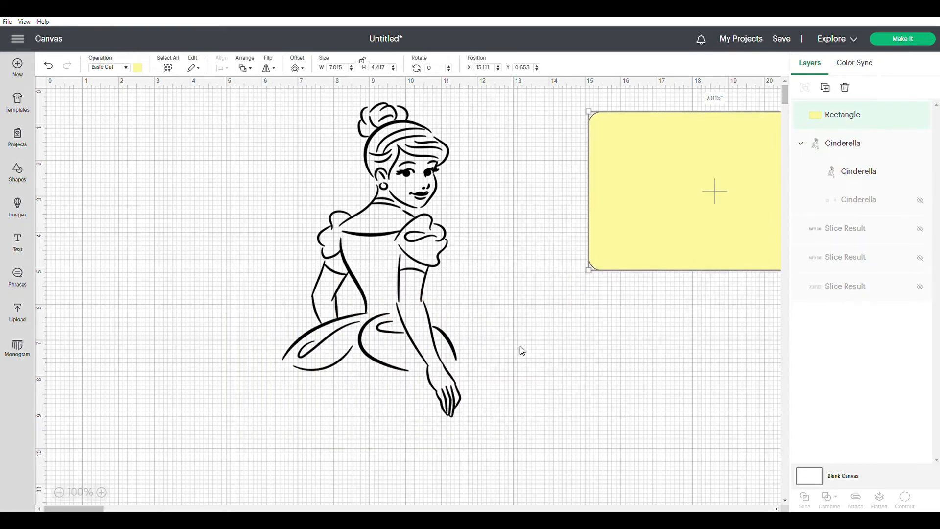
pyautogui.click(463, 364)
pyautogui.click(410, 371)
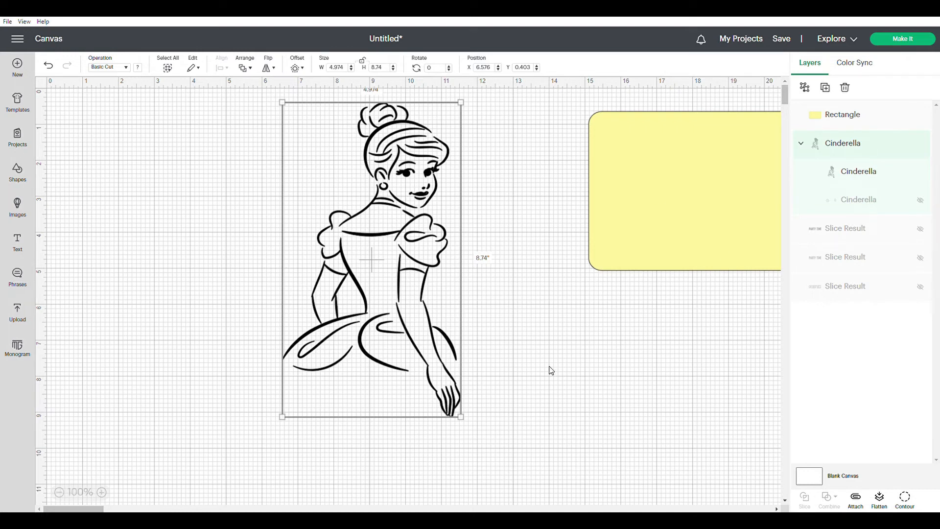
pyautogui.click(49, 67)
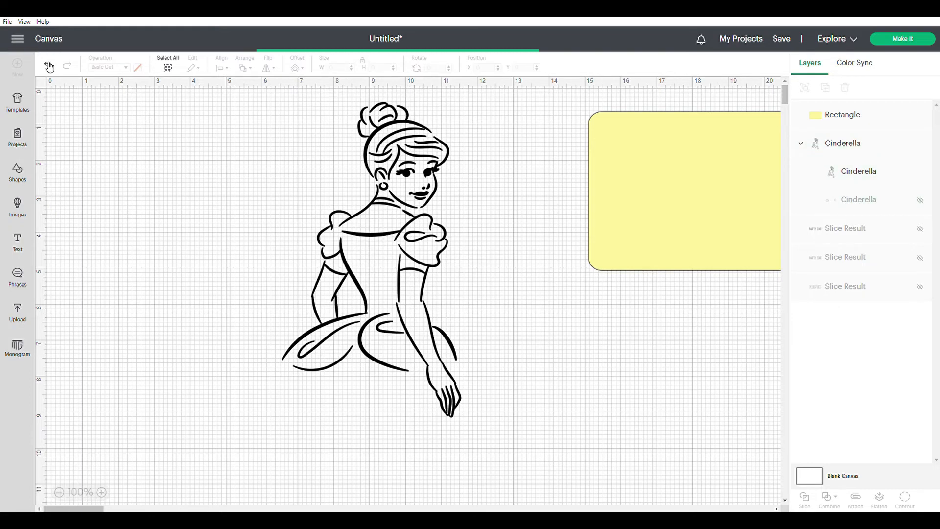
pyautogui.click(49, 67)
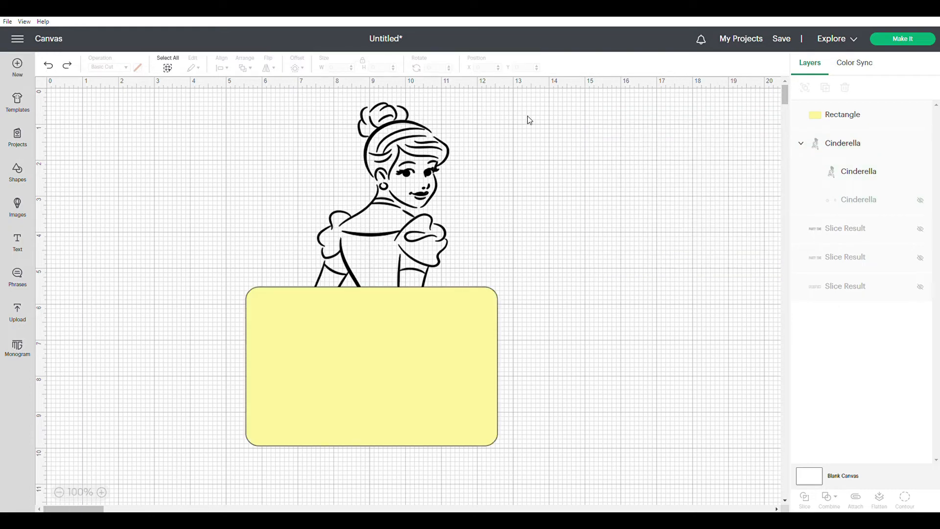
# - Slice the Cinderella drawing with the yellow rectangle and move the cut rectangle away from the drawing
pyautogui.moveTo(527, 115); pyautogui.dragTo(214, 465)
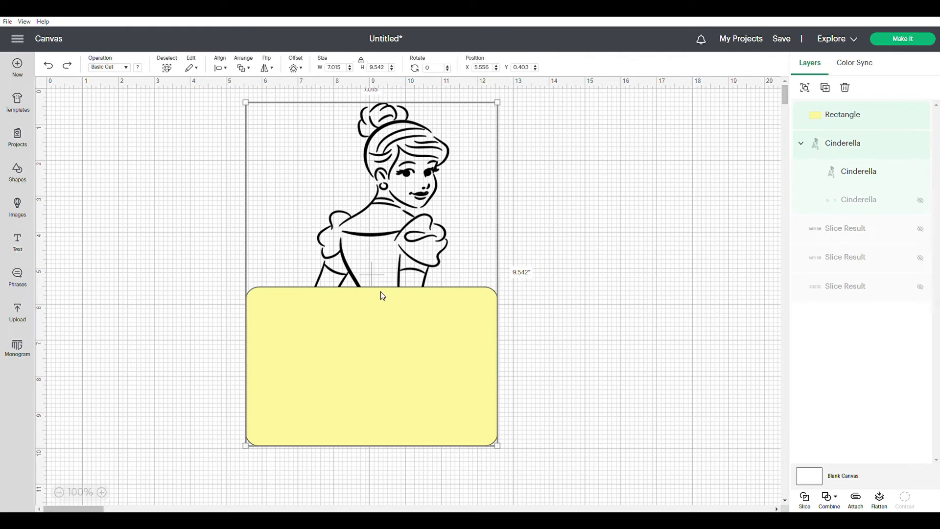
pyautogui.click(814, 504)
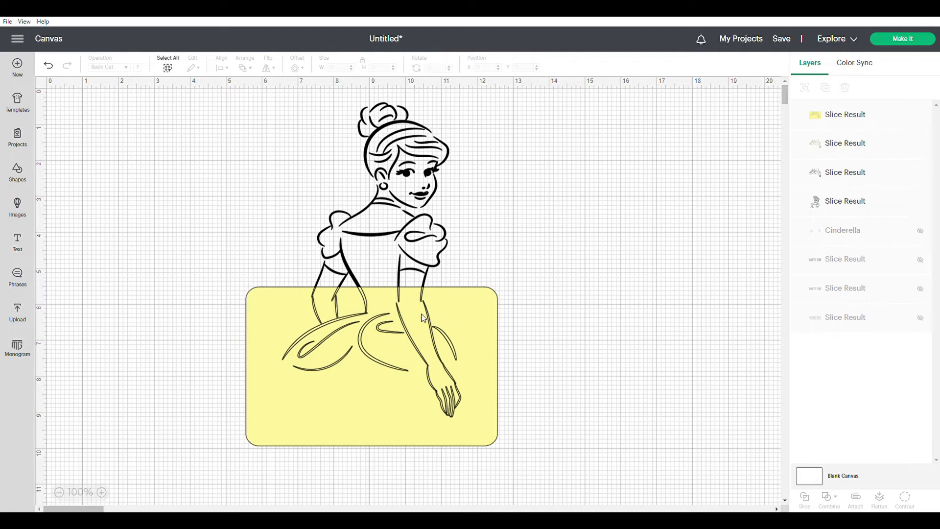
pyautogui.moveTo(448, 346); pyautogui.dragTo(736, 172)
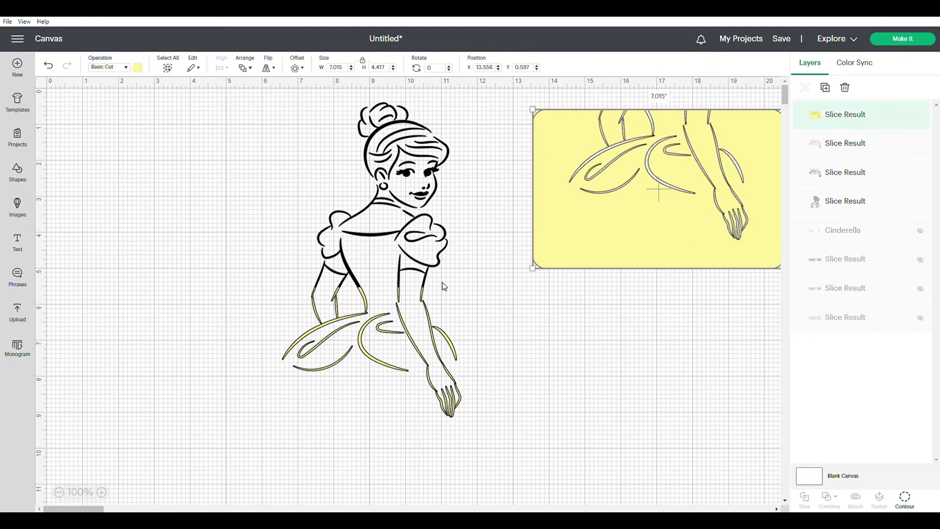
# - Move the yellow sliced lines away from Cinderella and shift her black lower half down, leaving a gap between the halves
pyautogui.moveTo(399, 331); pyautogui.dragTo(684, 200)
pyautogui.moveTo(391, 329); pyautogui.dragTo(388, 372)
# - Hide the cut yellow rectangle and delete the leftover yellow lines of Cinderella's lower half
pyautogui.click(543, 127)
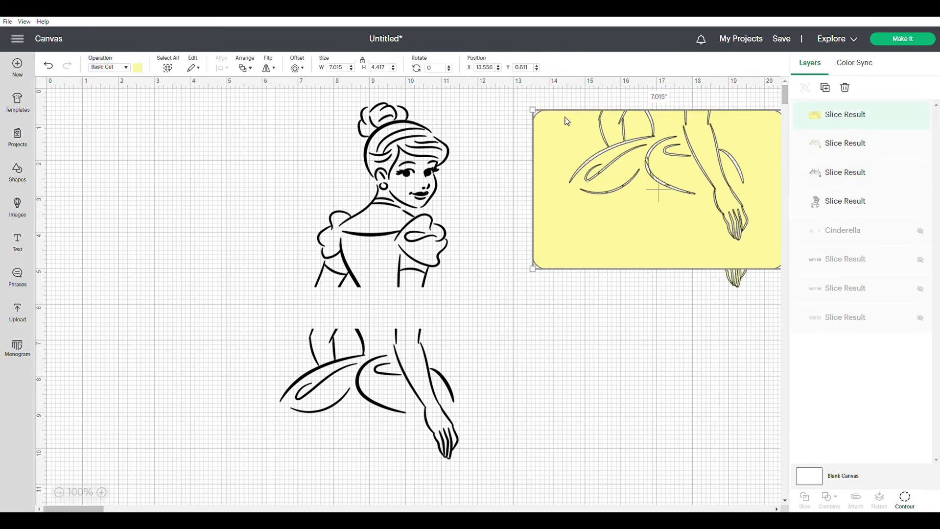
pyautogui.click(921, 115)
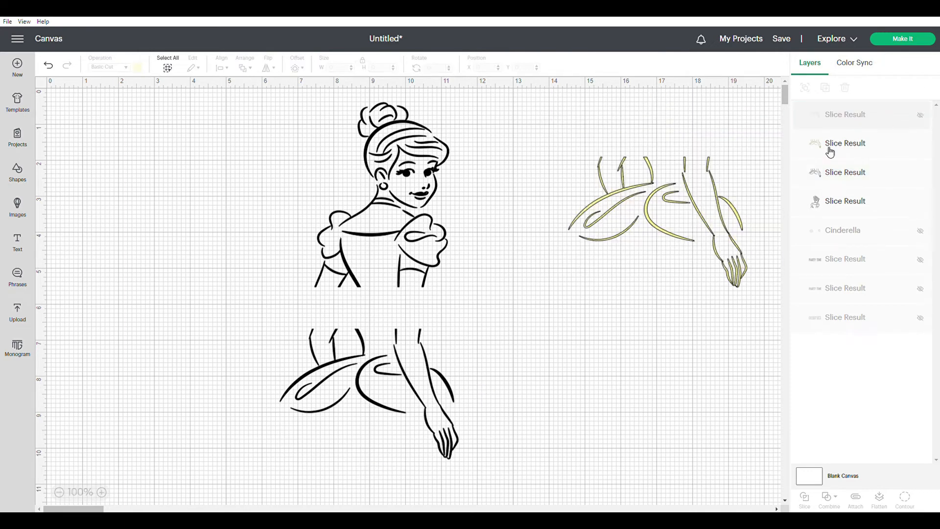
pyautogui.moveTo(735, 154); pyautogui.dragTo(582, 296)
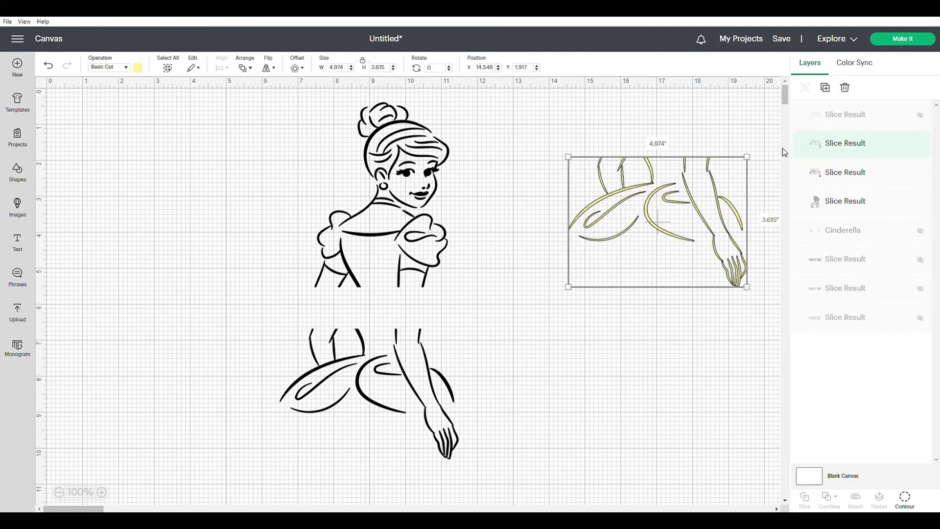
pyautogui.press('Delete')
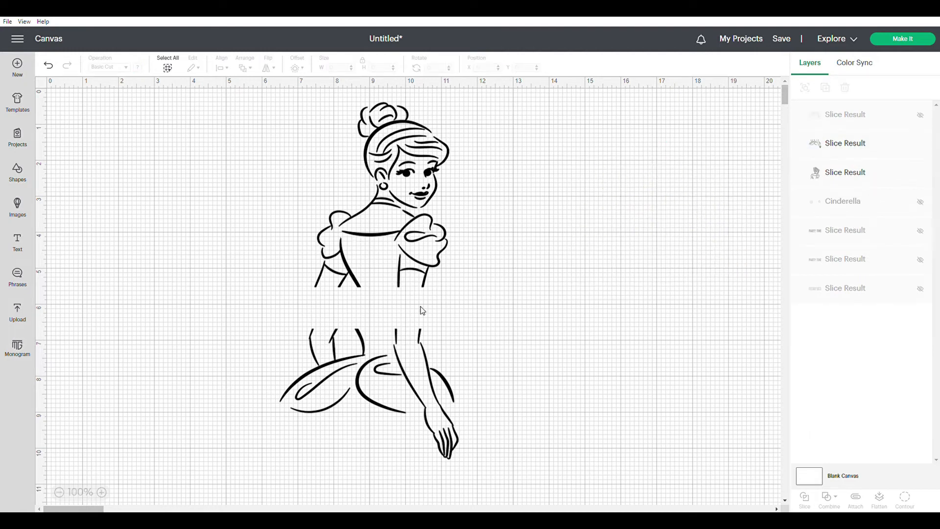
# - Select both Cinderella halves and move them together to the left, to about X 5.28
pyautogui.moveTo(468, 118); pyautogui.dragTo(300, 481)
pyautogui.click(375, 276)
pyautogui.click(513, 243)
pyautogui.moveTo(500, 129); pyautogui.dragTo(297, 467)
pyautogui.moveTo(301, 120); pyautogui.dragTo(420, 442)
pyautogui.moveTo(356, 232); pyautogui.dragTo(312, 235)
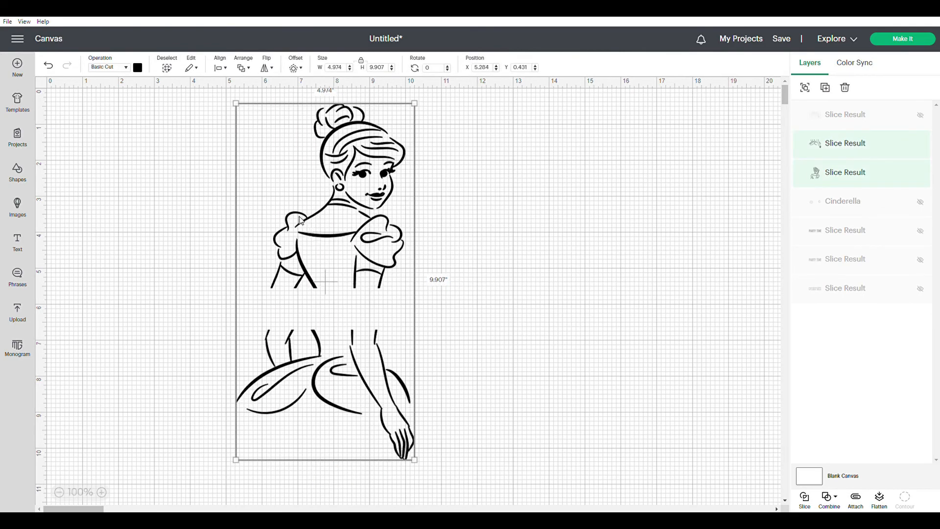
# - Center the upper and lower Cinderella halves horizontally with each other and deselect them
pyautogui.click(226, 72)
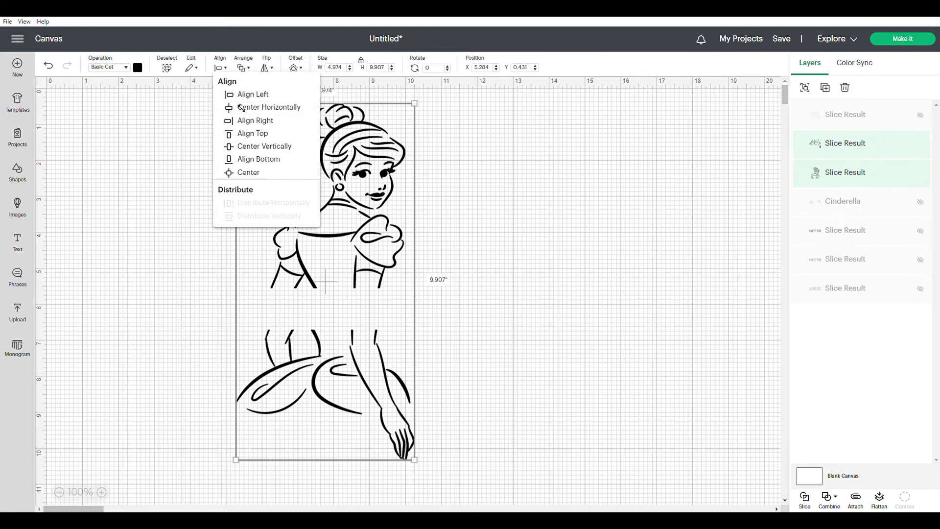
pyautogui.click(240, 108)
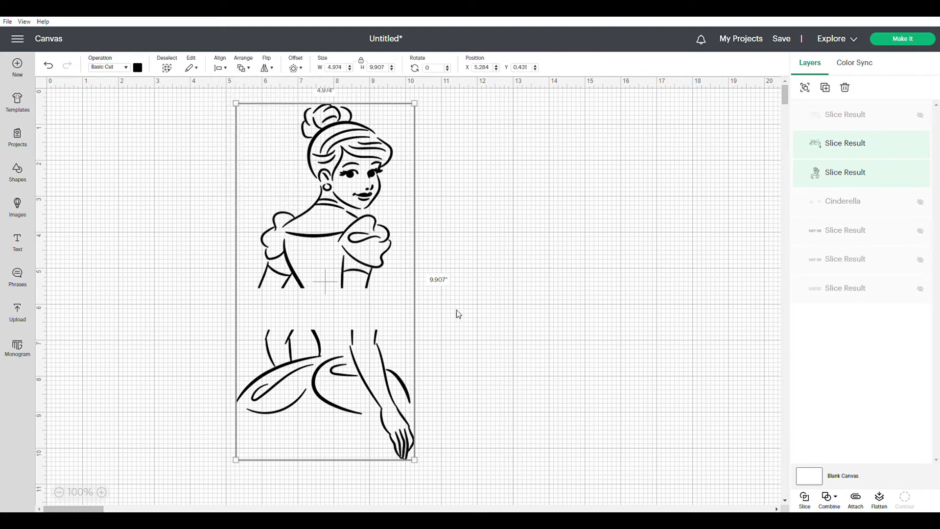
pyautogui.click(518, 298)
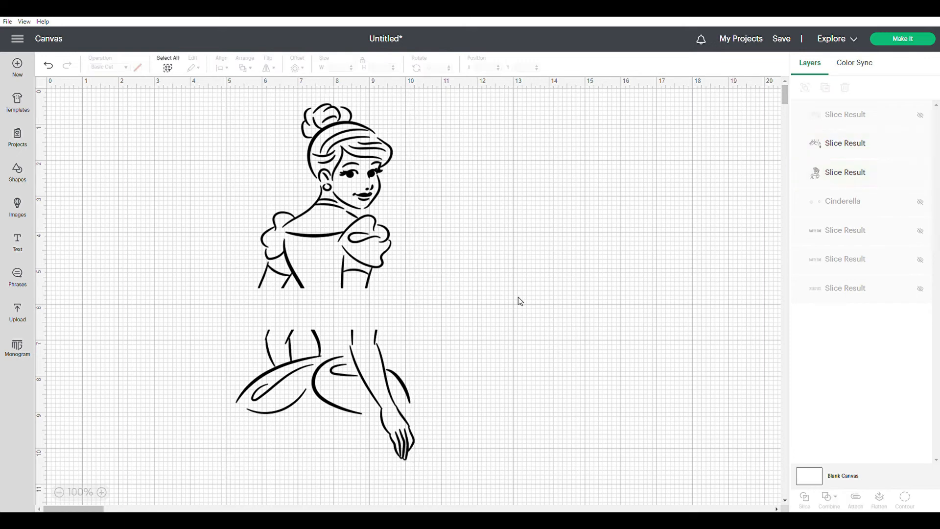
# - Add a text object with the child's first name and place it in the empty area left of Cinderella's head
pyautogui.click(18, 248)
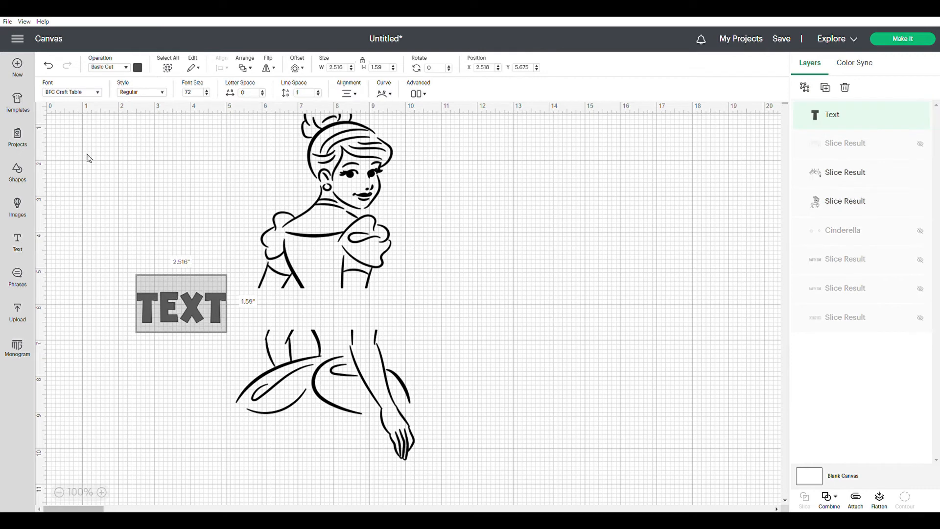
pyautogui.click(166, 272)
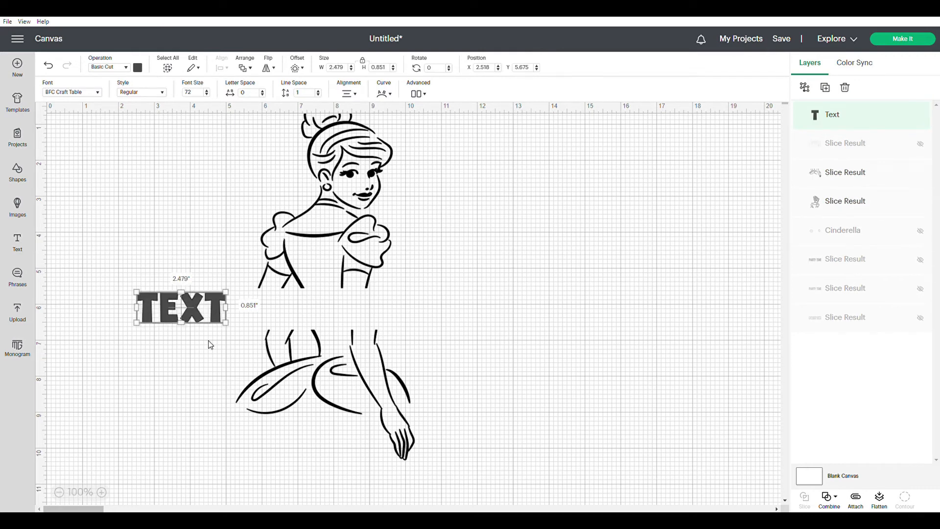
pyautogui.doubleClick(212, 317)
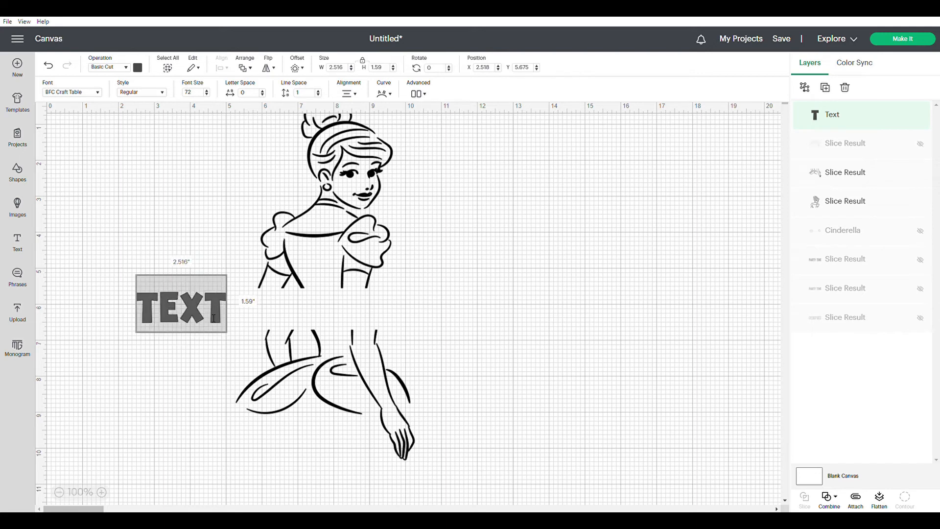
pyautogui.write('IS')
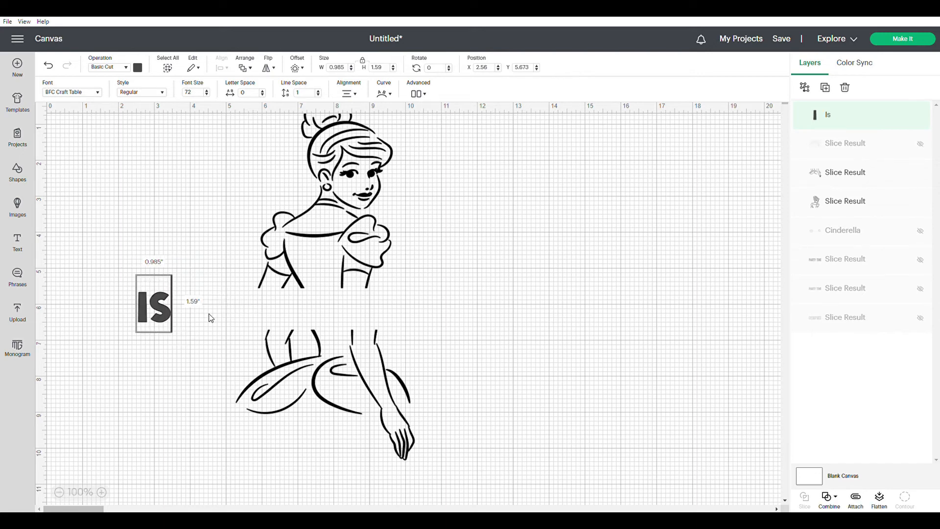
pyautogui.write('AB')
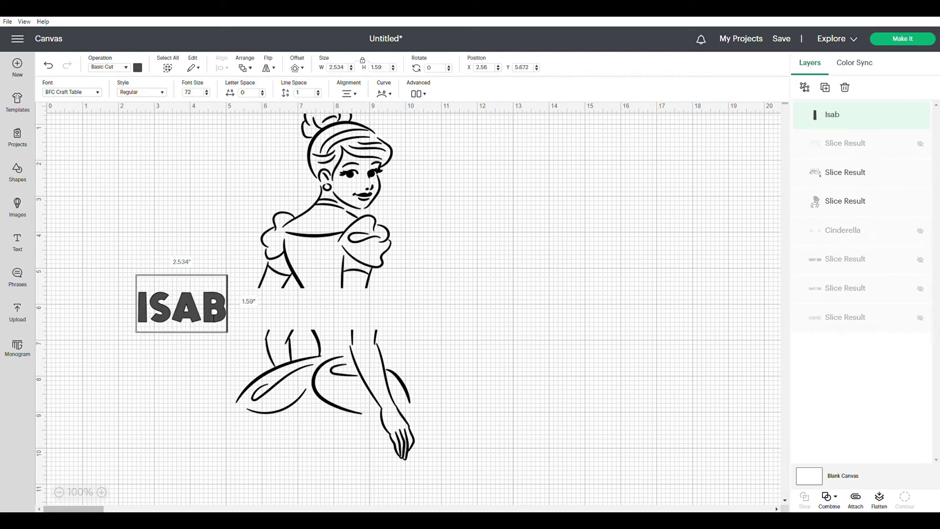
pyautogui.write('ELA')
pyautogui.moveTo(220, 328); pyautogui.dragTo(189, 281)
pyautogui.click(200, 372)
pyautogui.moveTo(223, 316); pyautogui.dragTo(167, 192)
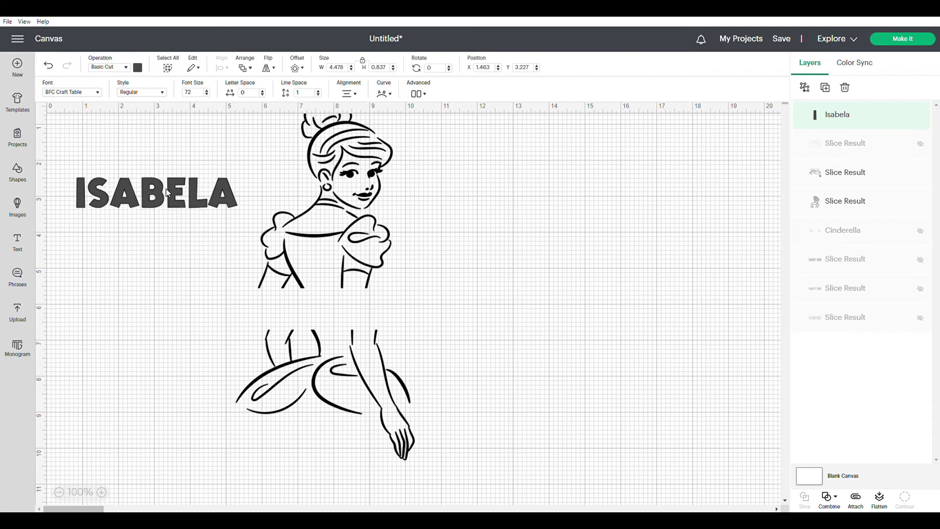
# - Search the fonts for "annie leu" and apply the Annie Leu font to the name text
pyautogui.click(97, 97)
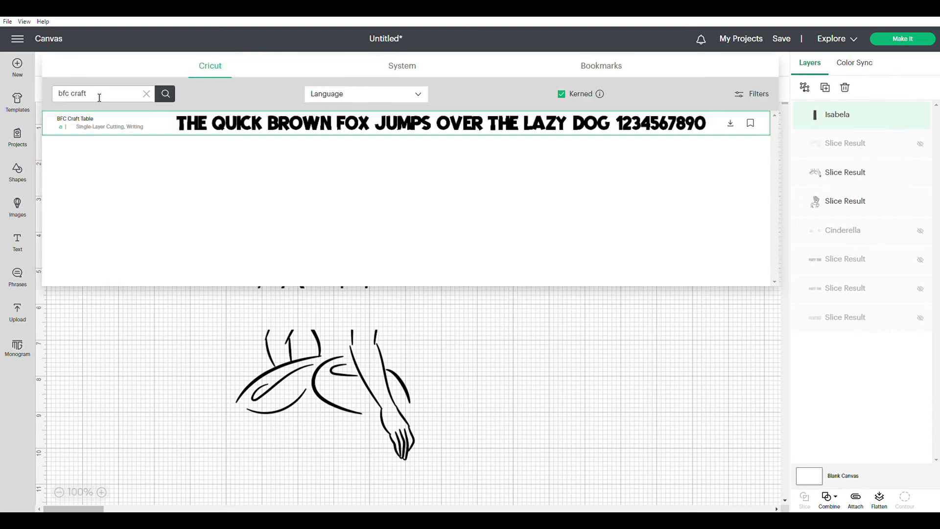
pyautogui.click(146, 94)
pyautogui.write('annie')
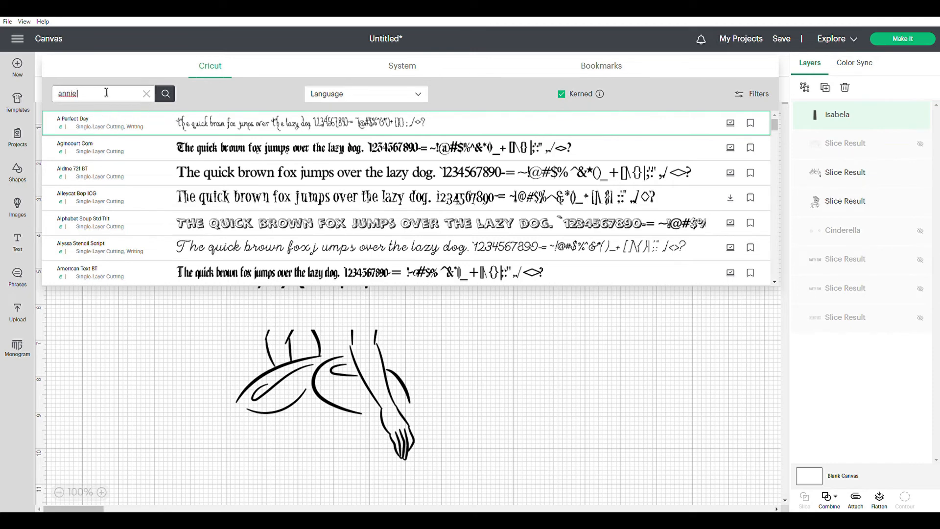
pyautogui.write(' leu')
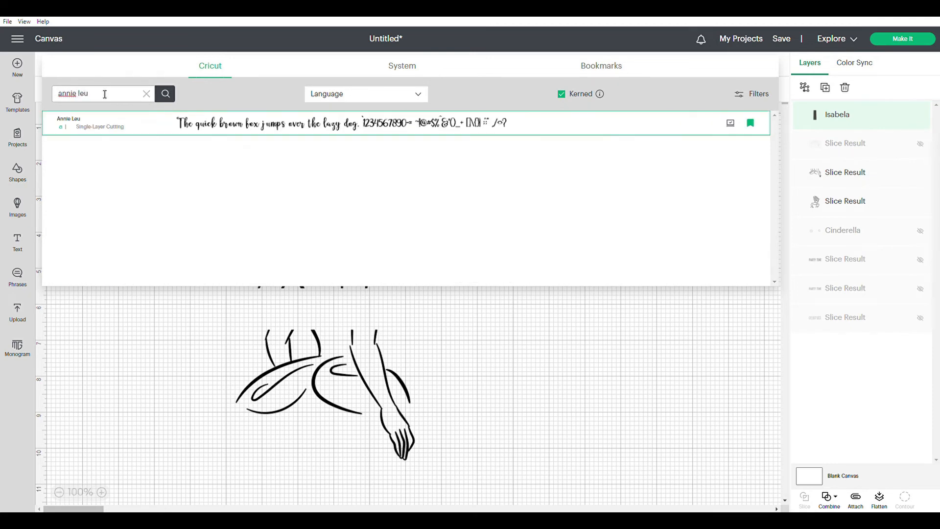
pyautogui.click(103, 125)
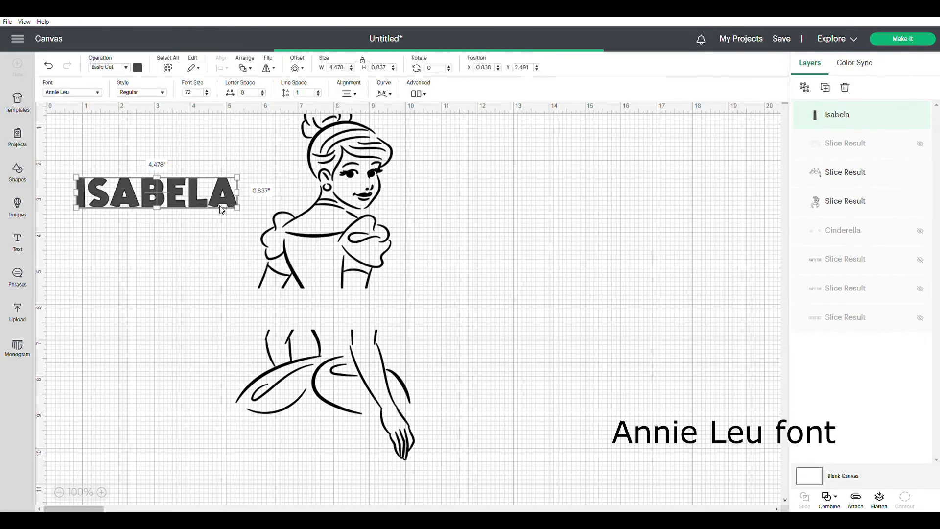
# - Unlock the name text's proportions, widen it to about 4.76 by 1.16 inches and place it between the two Cinderella halves
pyautogui.moveTo(143, 175); pyautogui.dragTo(158, 210)
pyautogui.moveTo(177, 246); pyautogui.dragTo(195, 260)
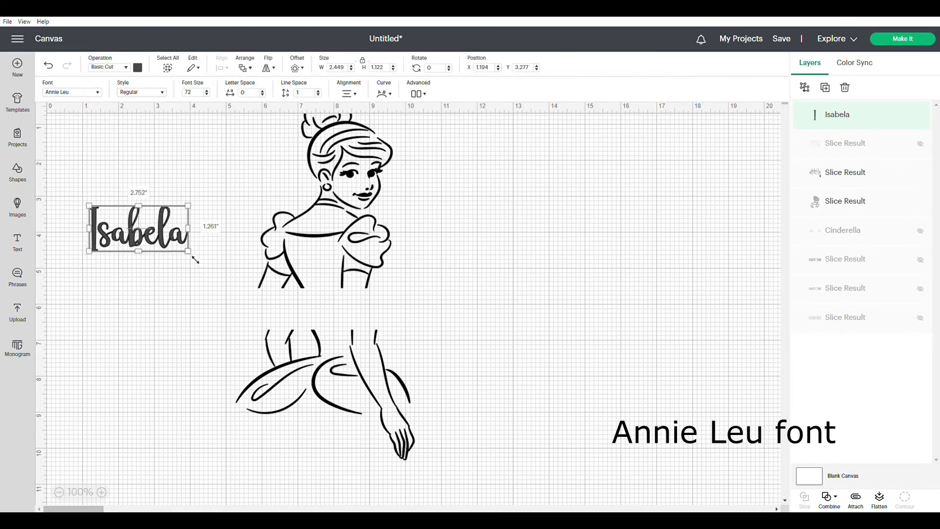
pyautogui.click(365, 63)
pyautogui.moveTo(209, 261); pyautogui.dragTo(395, 316)
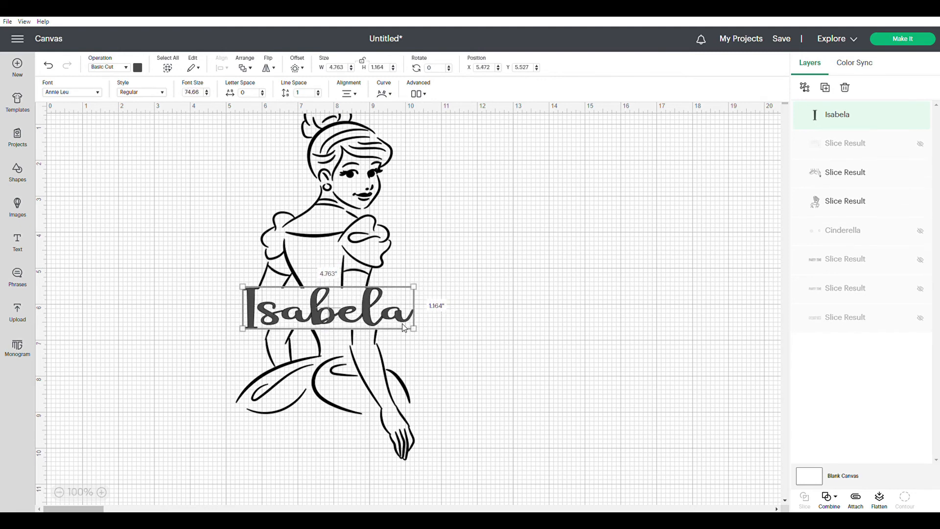
# - Widen the gap between the Cinderella halves slightly and resize the name inside it to about 5.01 by 1.23 inches
pyautogui.moveTo(387, 368); pyautogui.dragTo(383, 378)
pyautogui.moveTo(356, 241); pyautogui.dragTo(359, 237)
pyautogui.click(357, 307)
pyautogui.moveTo(421, 340)
pyautogui.mouseDown()
pyautogui.moveTo(429, 341)
pyautogui.moveTo(410, 332)
pyautogui.mouseUp()
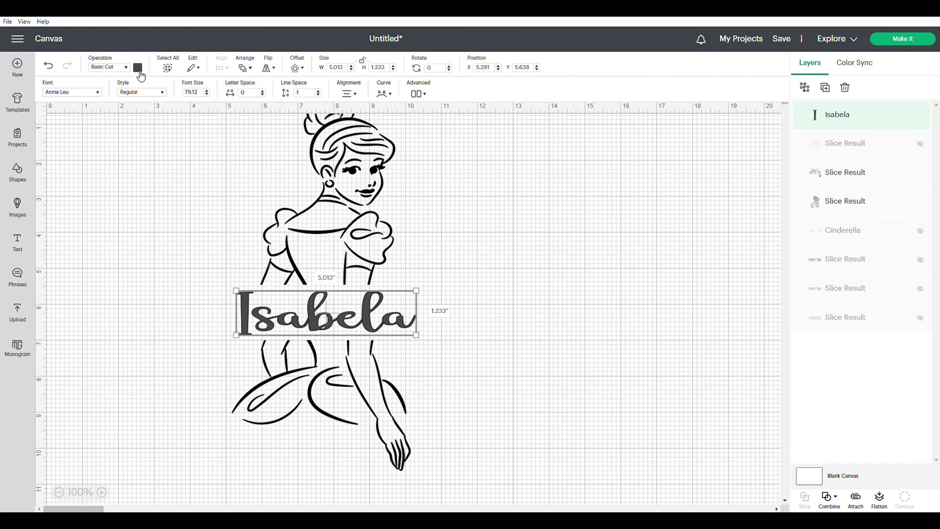
# - Try pink on the name text, settle on purple and deselect it
pyautogui.click(138, 68)
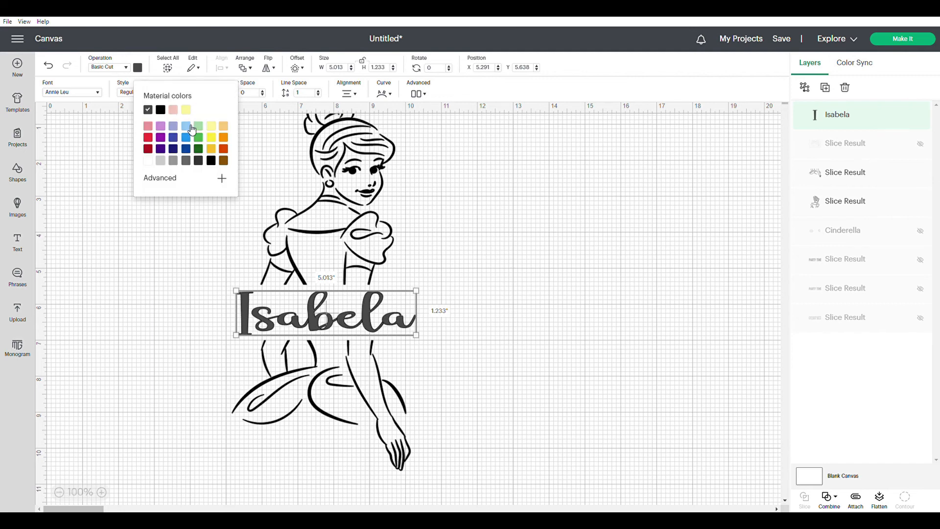
pyautogui.click(152, 127)
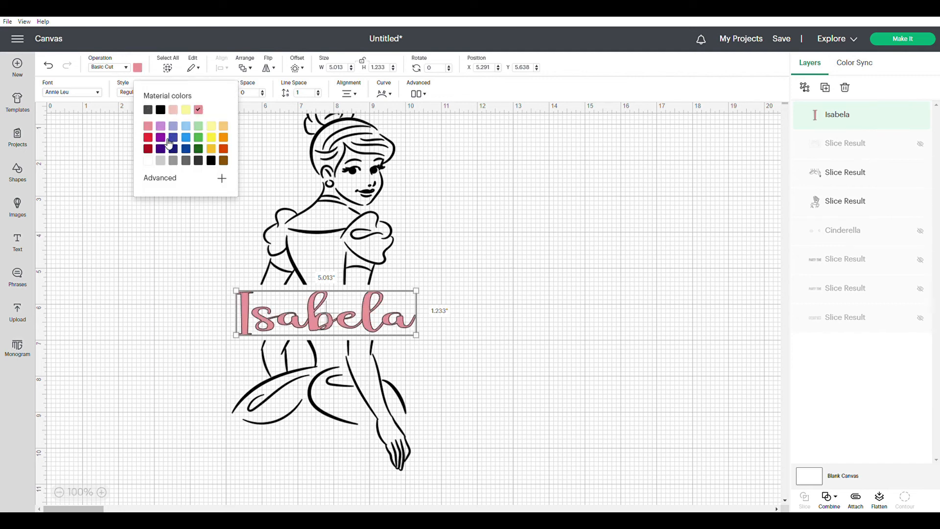
pyautogui.click(170, 142)
pyautogui.click(507, 324)
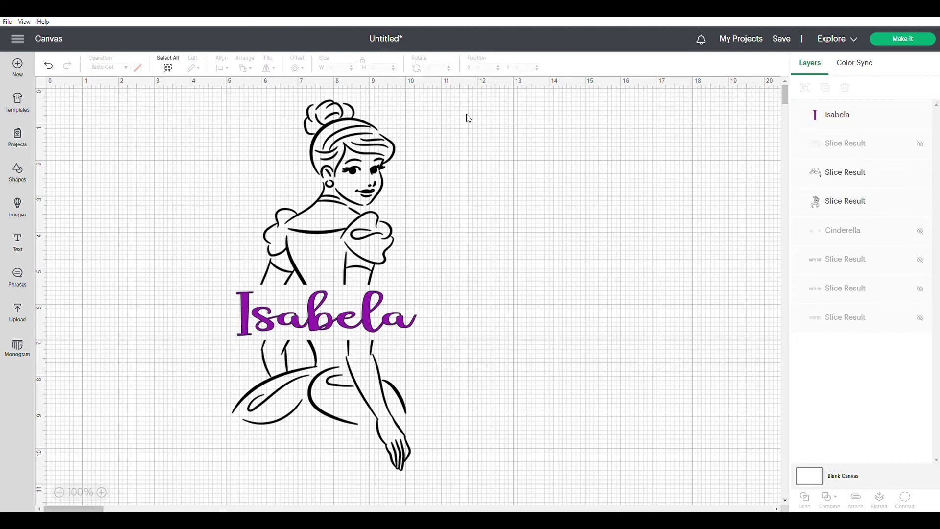
# - Select both Cinderella halves with the name and move the whole design left to about X 2.2, Y 0.6
pyautogui.moveTo(466, 114); pyautogui.dragTo(247, 473)
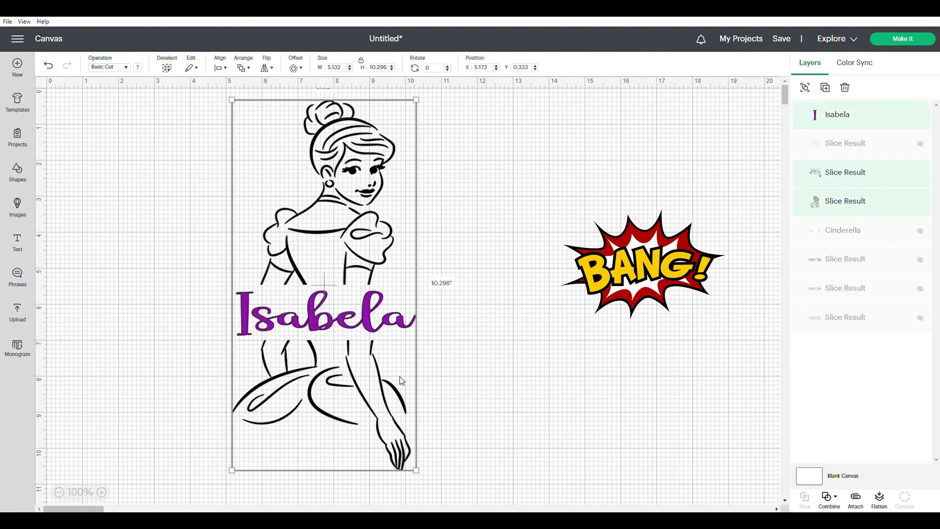
pyautogui.click(485, 324)
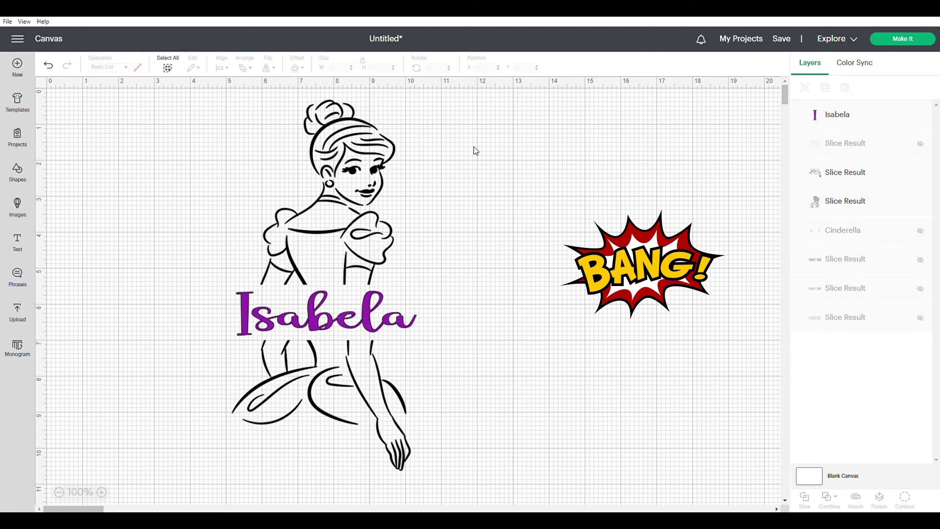
pyautogui.click(389, 325)
pyautogui.moveTo(515, 160); pyautogui.dragTo(289, 482)
pyautogui.moveTo(289, 360); pyautogui.dragTo(183, 370)
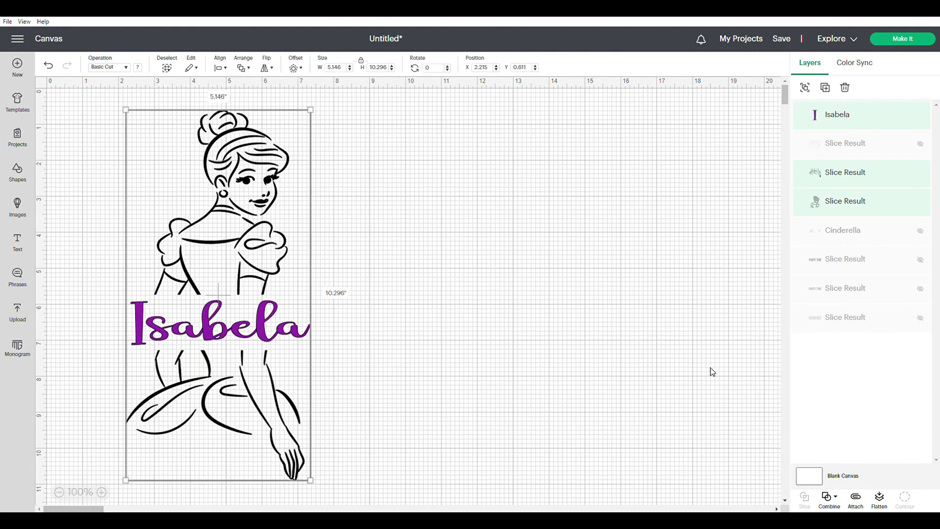
# - Show the black "PARTY TIME" slice, briefly check the hidden gray one, and move the black text to the right of Cinderella
pyautogui.click(921, 260)
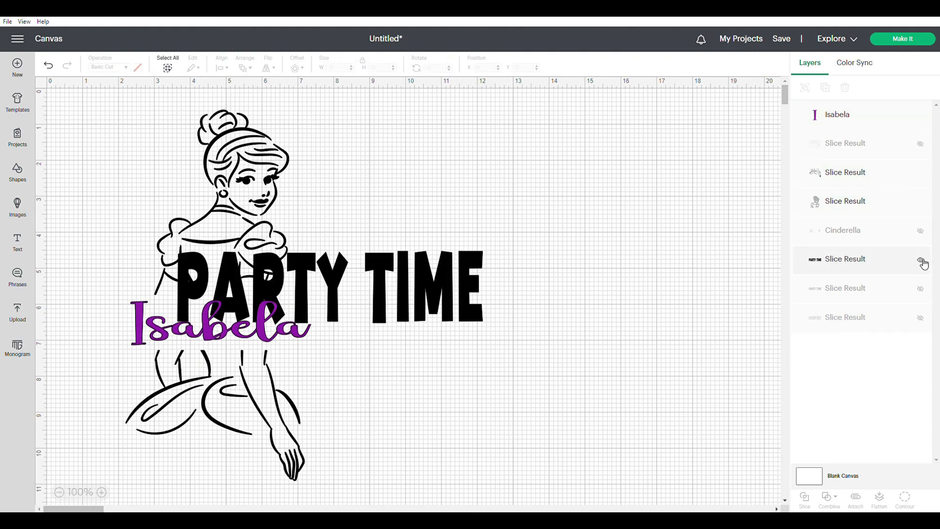
pyautogui.click(922, 290)
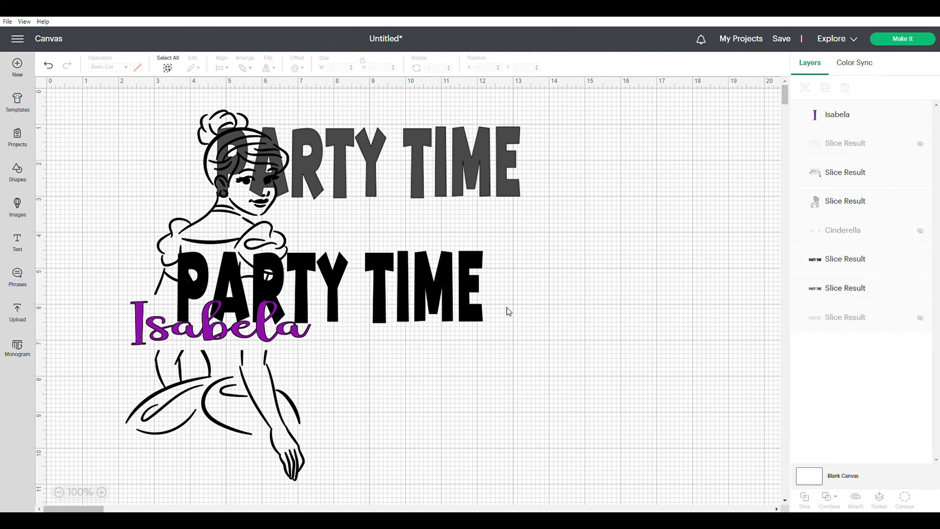
pyautogui.click(920, 289)
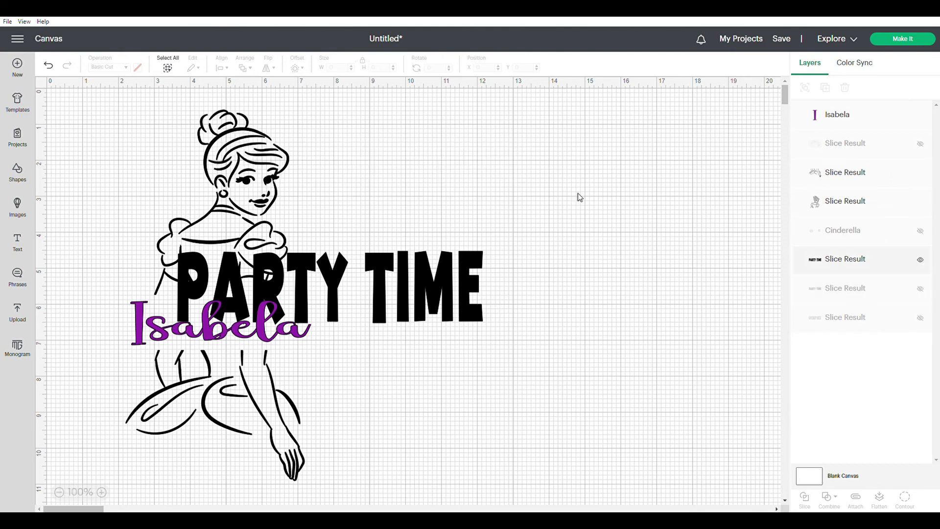
pyautogui.moveTo(419, 285); pyautogui.dragTo(594, 177)
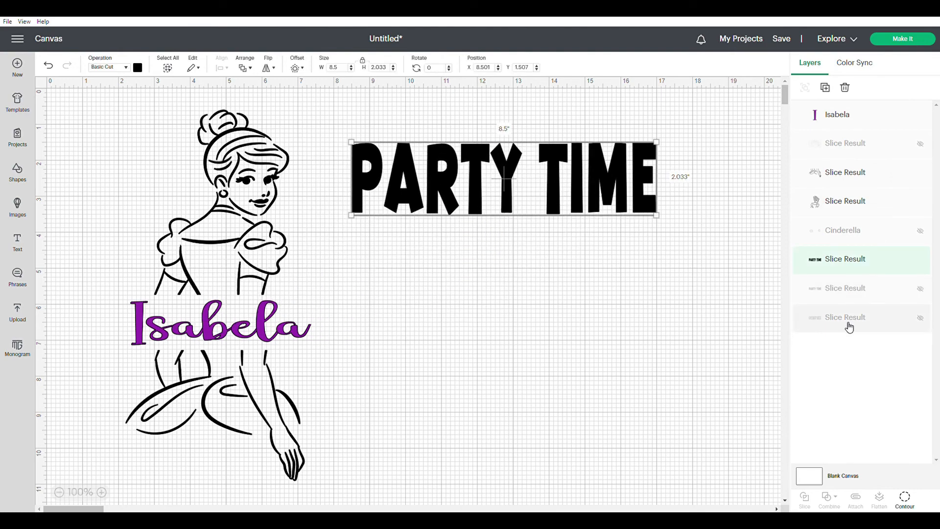
# - Show the gray "PARTY TIME" outline slice and place it below the black "PARTY TIME" text
pyautogui.click(922, 319)
pyautogui.moveTo(429, 227); pyautogui.dragTo(607, 339)
pyautogui.moveTo(707, 153); pyautogui.dragTo(355, 402)
pyautogui.click(691, 336)
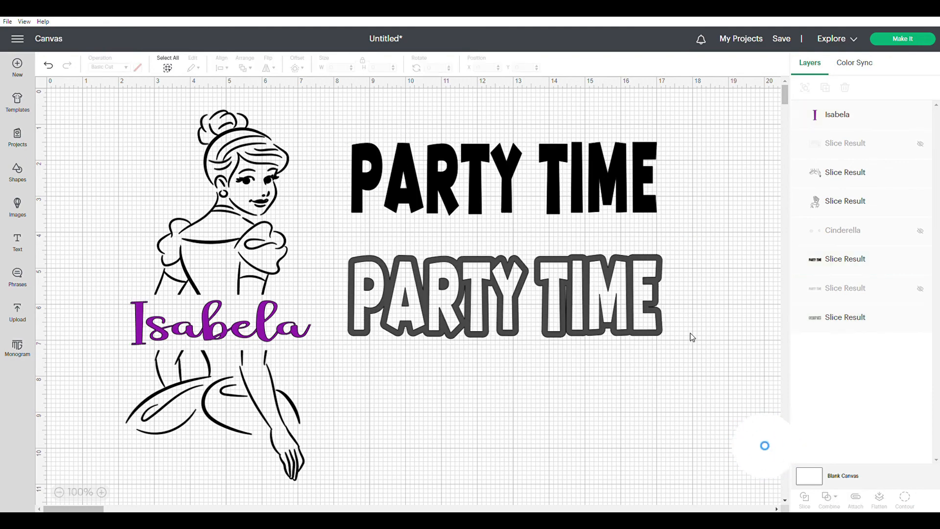
# - Shift both "PARTY TIME" pieces right, then enlarge them together to about 9.39 by 5.61 inches and adjust their position
pyautogui.moveTo(451, 153); pyautogui.dragTo(475, 156)
pyautogui.moveTo(492, 289); pyautogui.dragTo(524, 286)
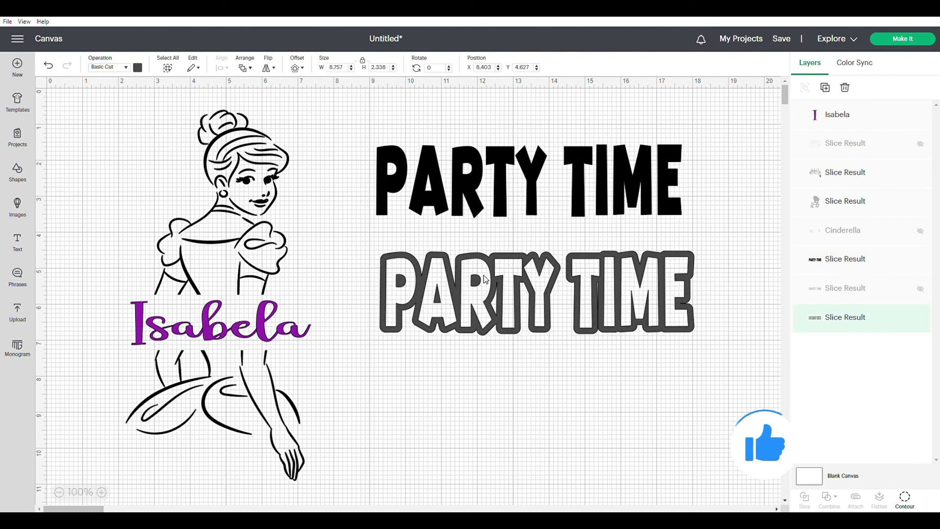
pyautogui.moveTo(368, 142); pyautogui.dragTo(713, 356)
pyautogui.moveTo(675, 310); pyautogui.dragTo(668, 309)
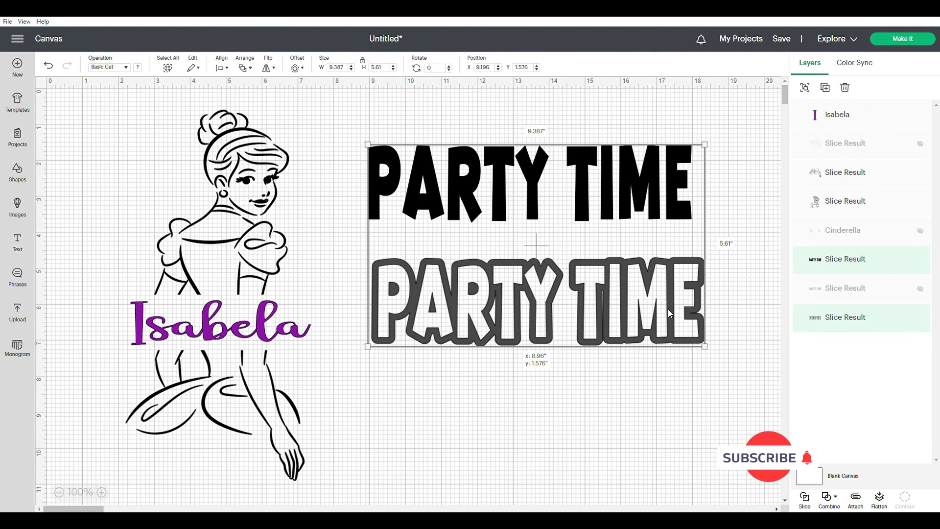